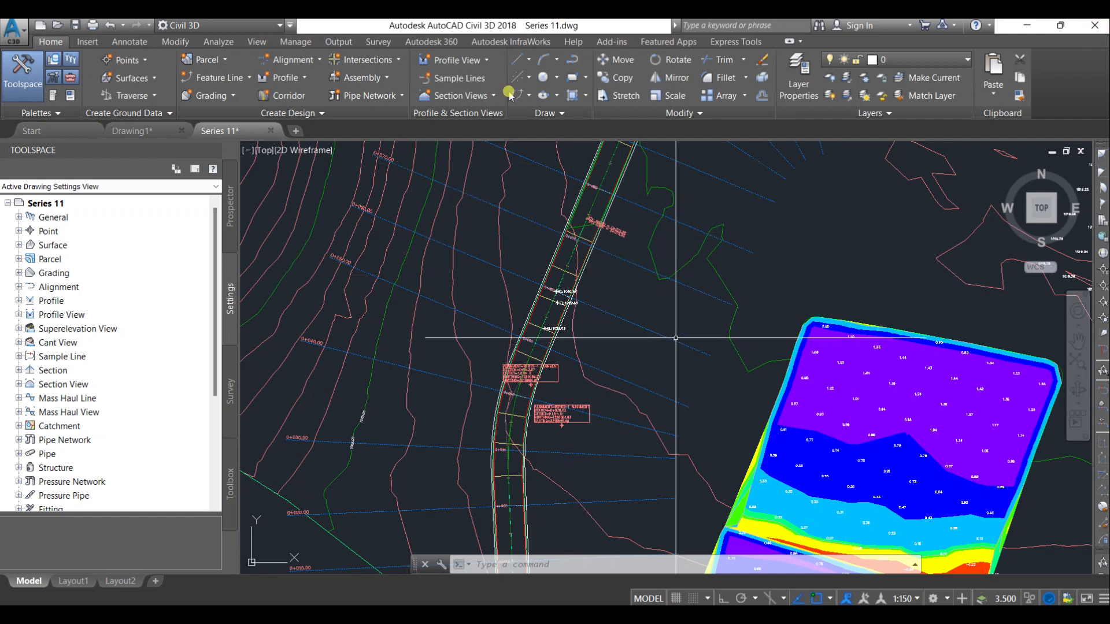
# Step: Draw a closed four-sided polyline around the road section between about stations 0+030 and 0+070
pyautogui.write('pl')
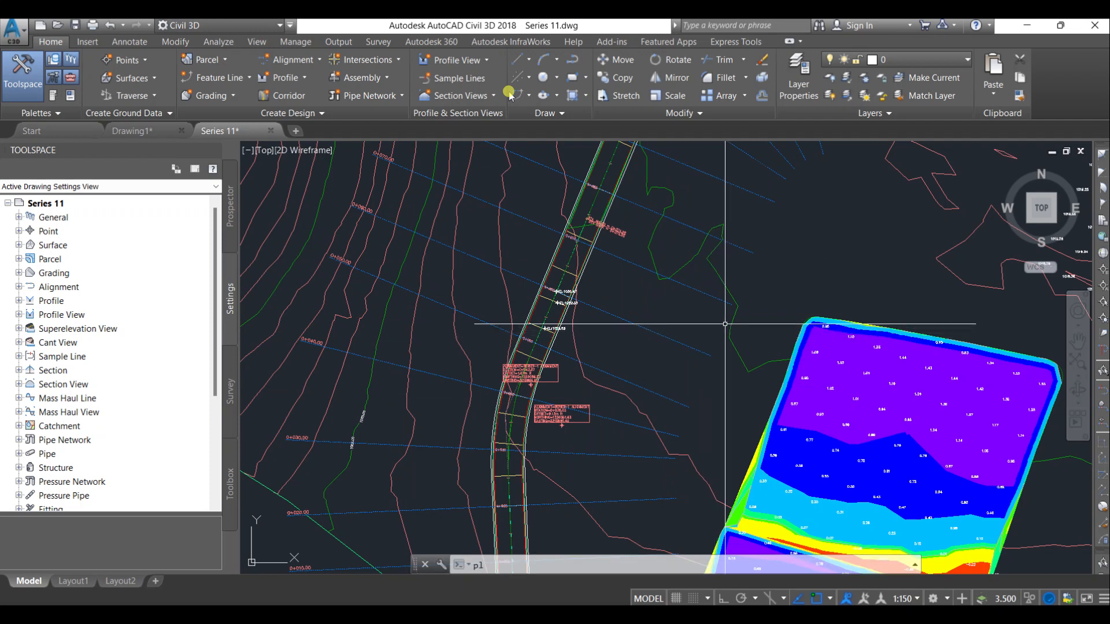
pyautogui.press('Return')
pyautogui.click(504, 194)
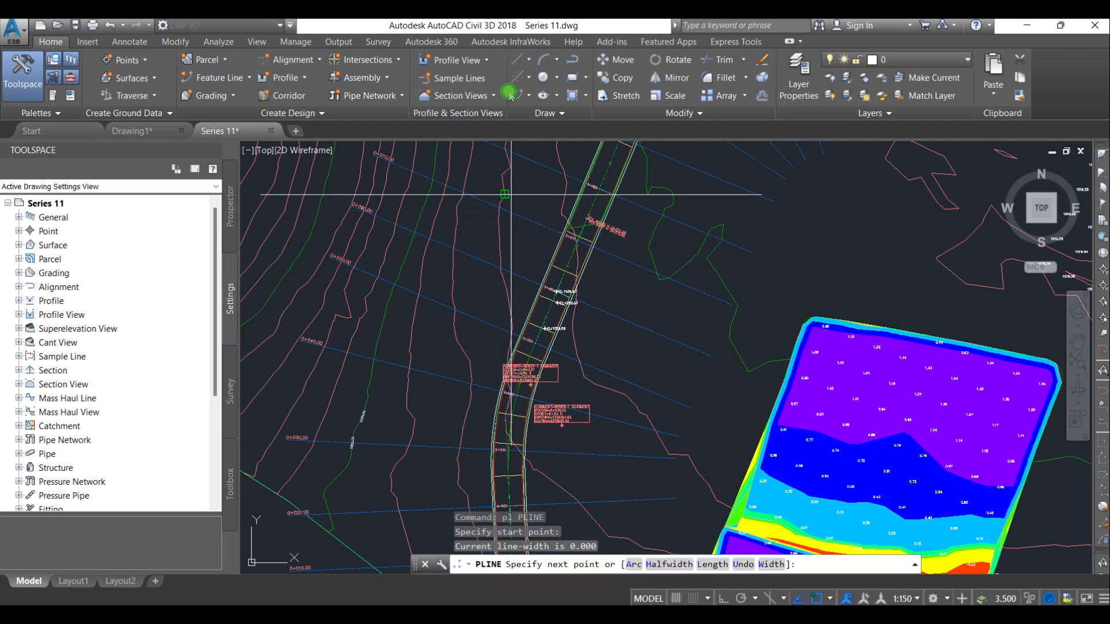
pyautogui.click(636, 265)
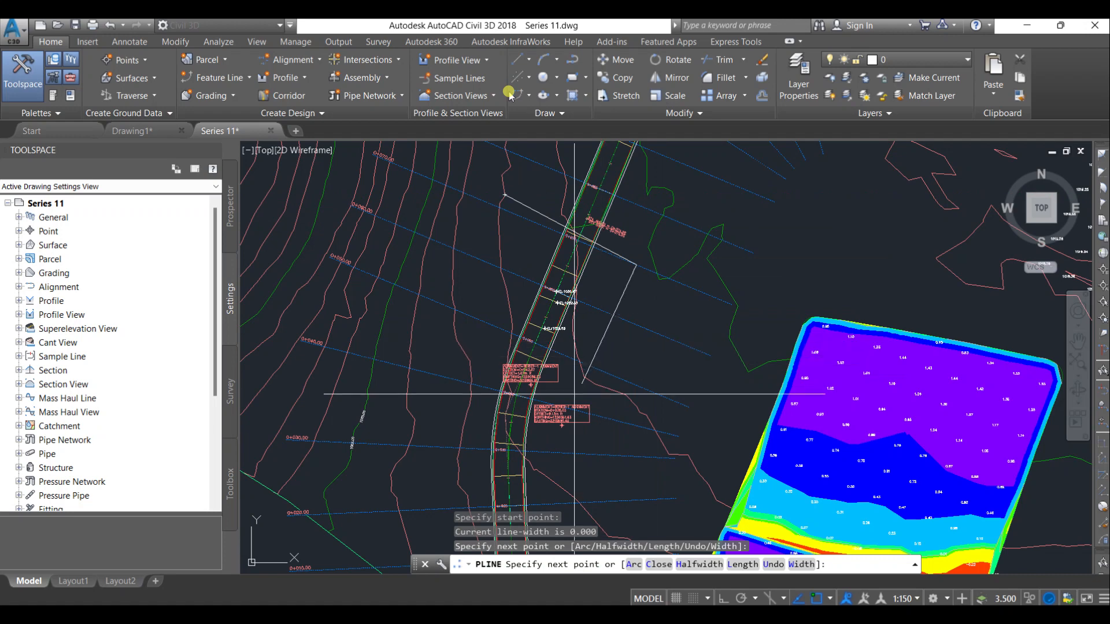
pyautogui.click(536, 470)
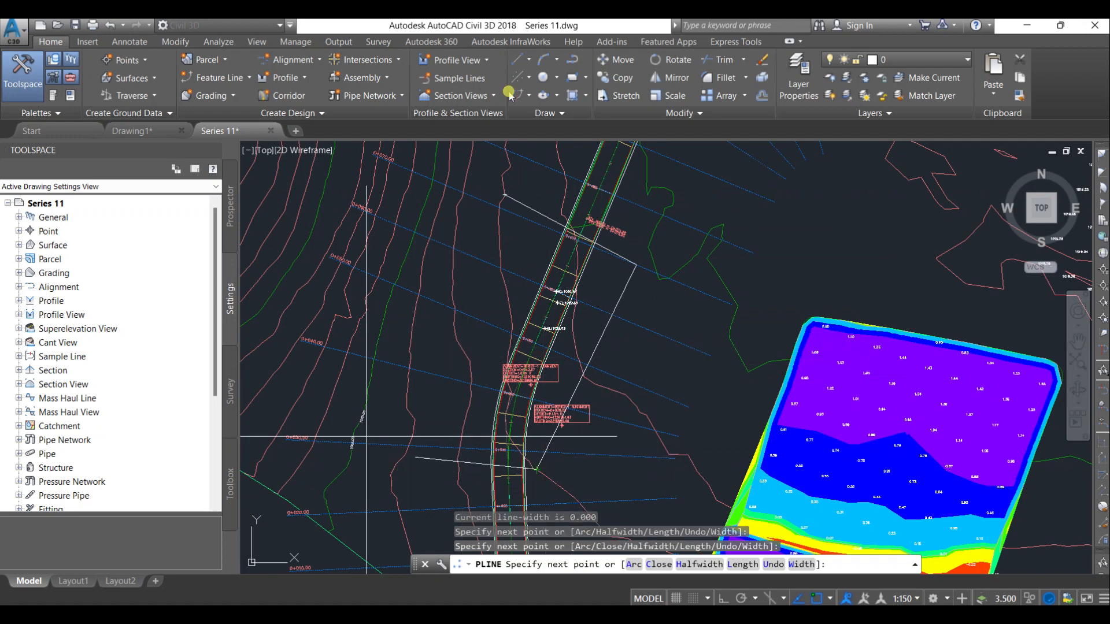
pyautogui.click(391, 409)
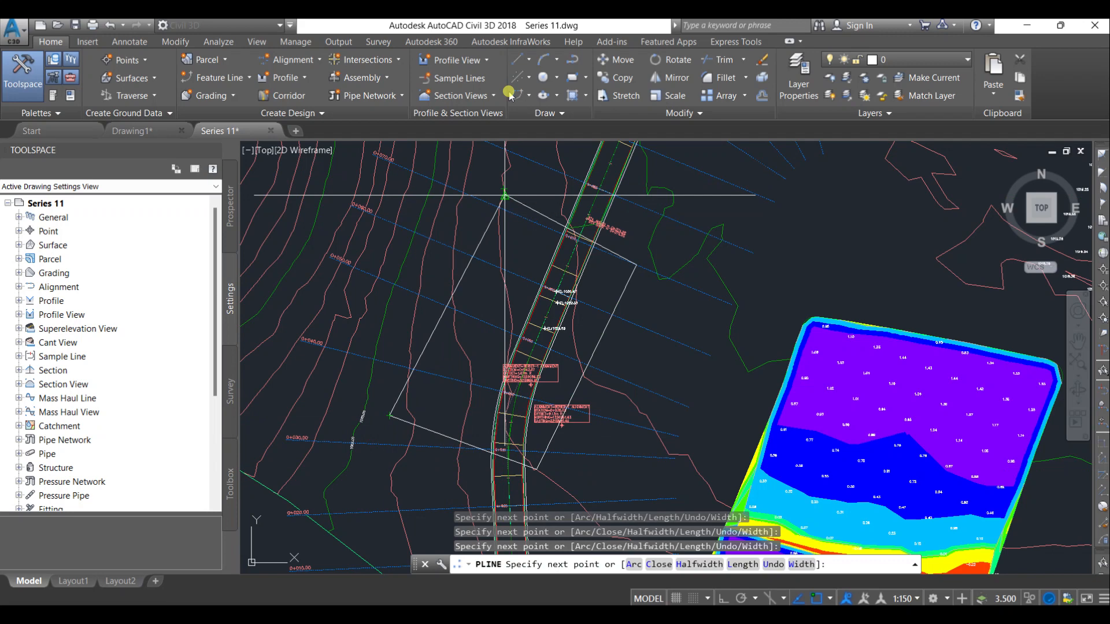
pyautogui.write('c')
pyautogui.press('Return')
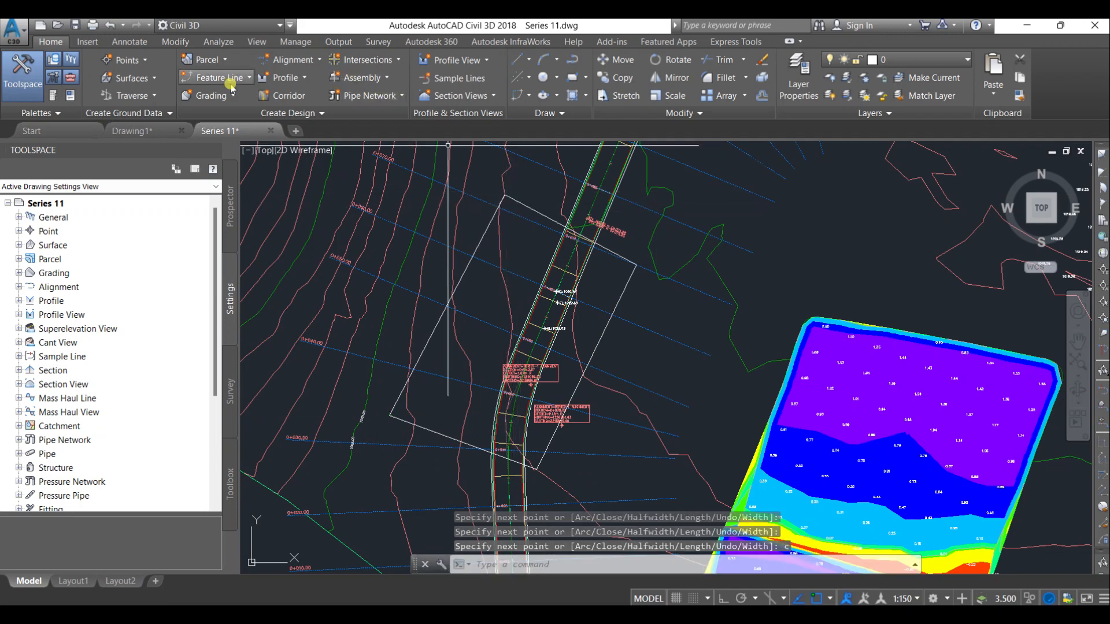
# Step: Convert the closed polyline into a feature line in Site 1, enabling elevation relative to the Series 1 NSL surface before dismissing the elevation options
pyautogui.click(249, 78)
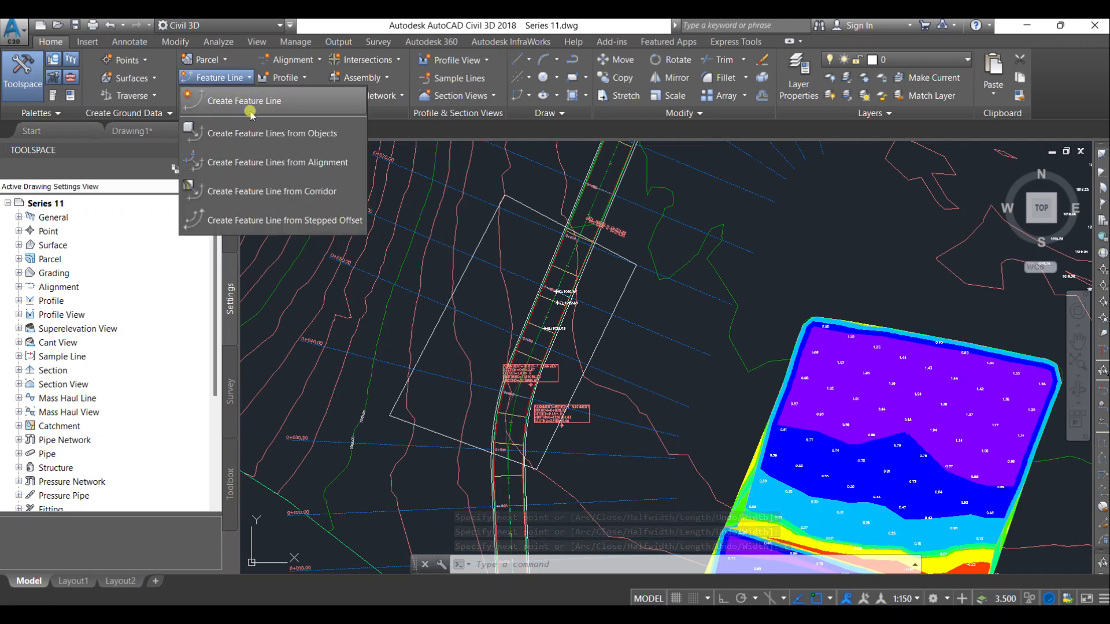
pyautogui.click(254, 133)
pyautogui.click(547, 217)
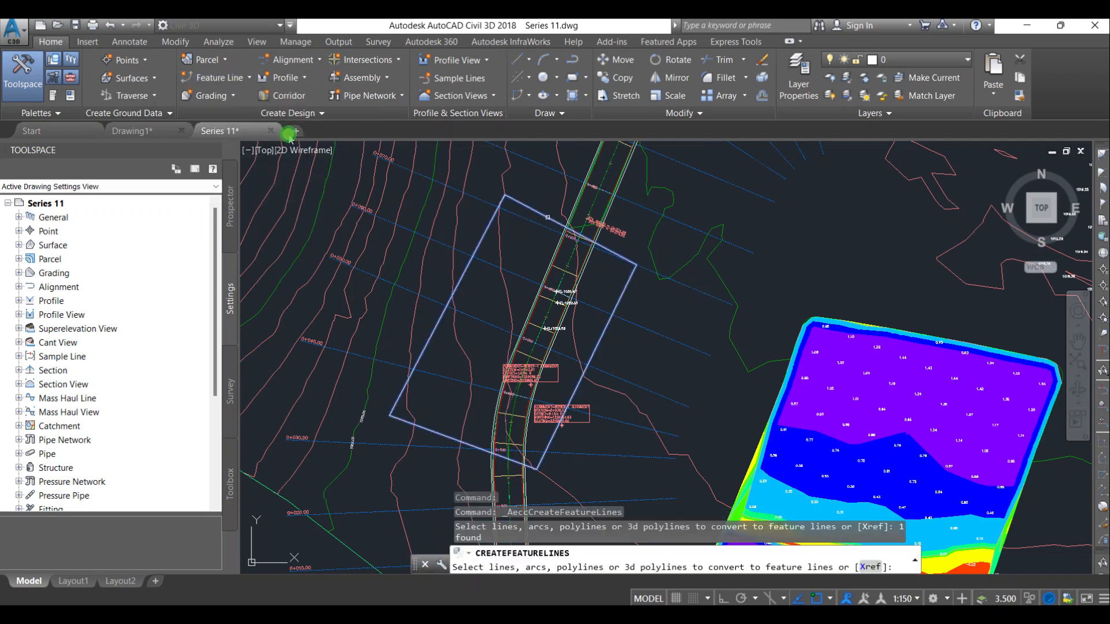
pyautogui.press('Return')
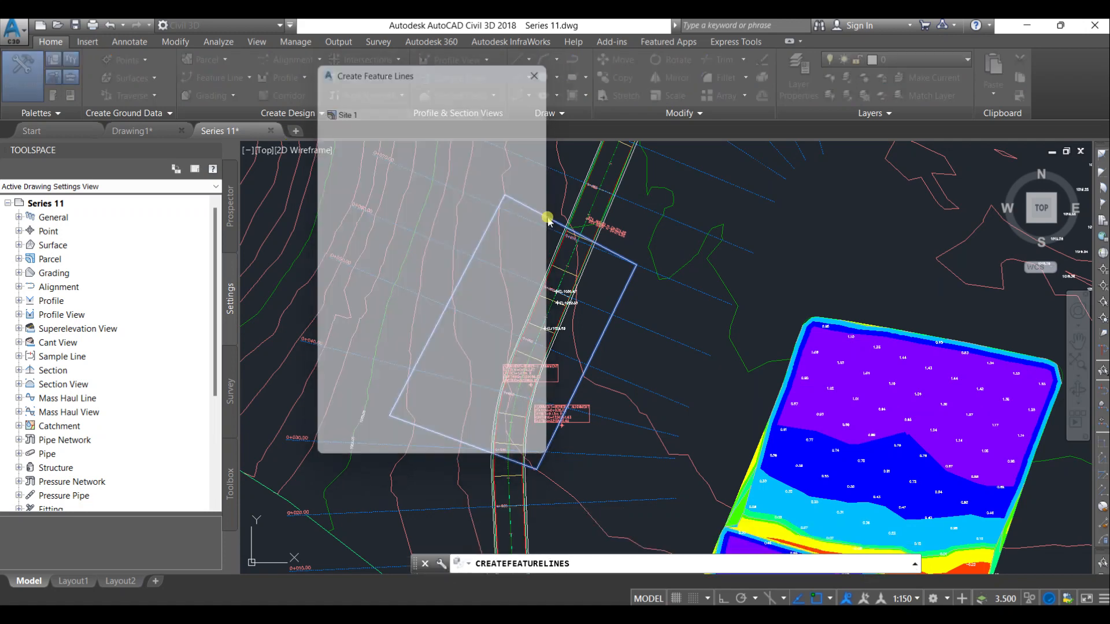
pyautogui.press('Return')
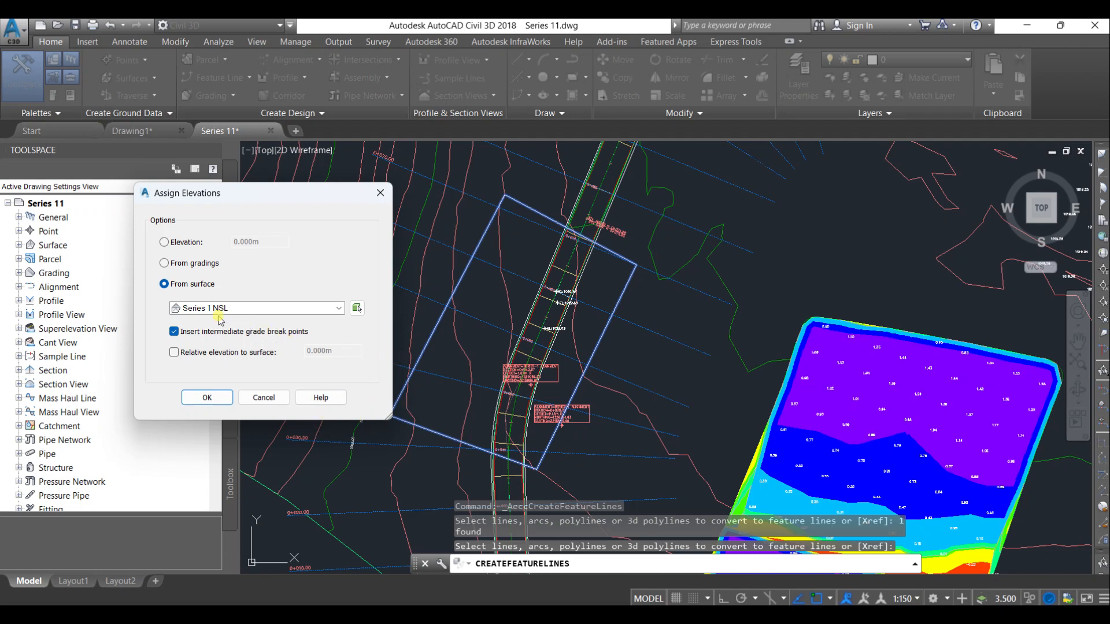
pyautogui.click(229, 355)
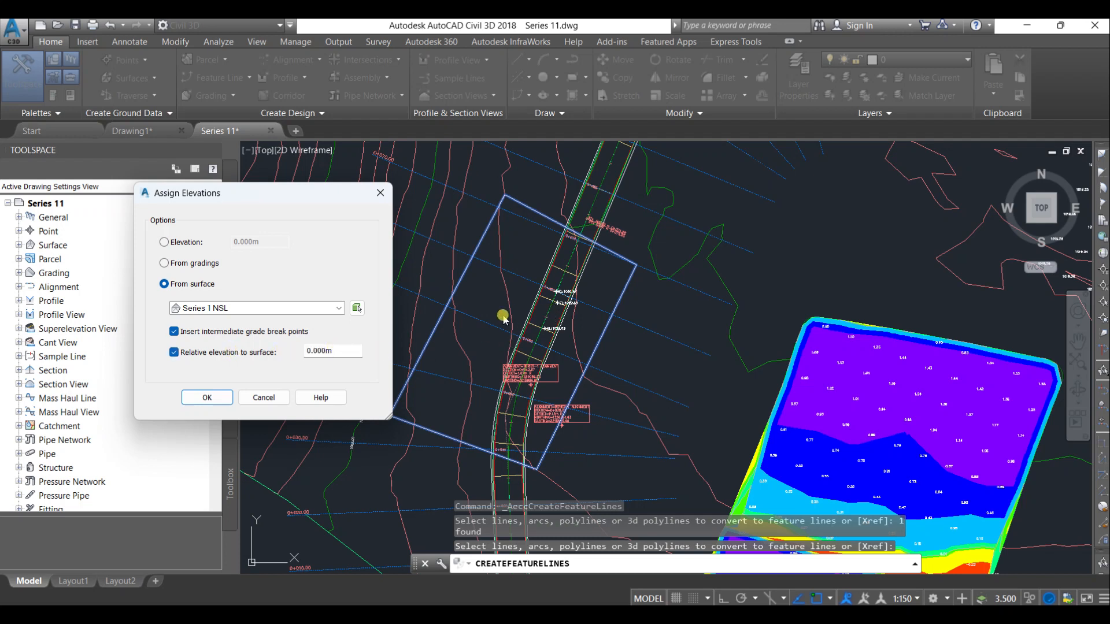
pyautogui.click(381, 193)
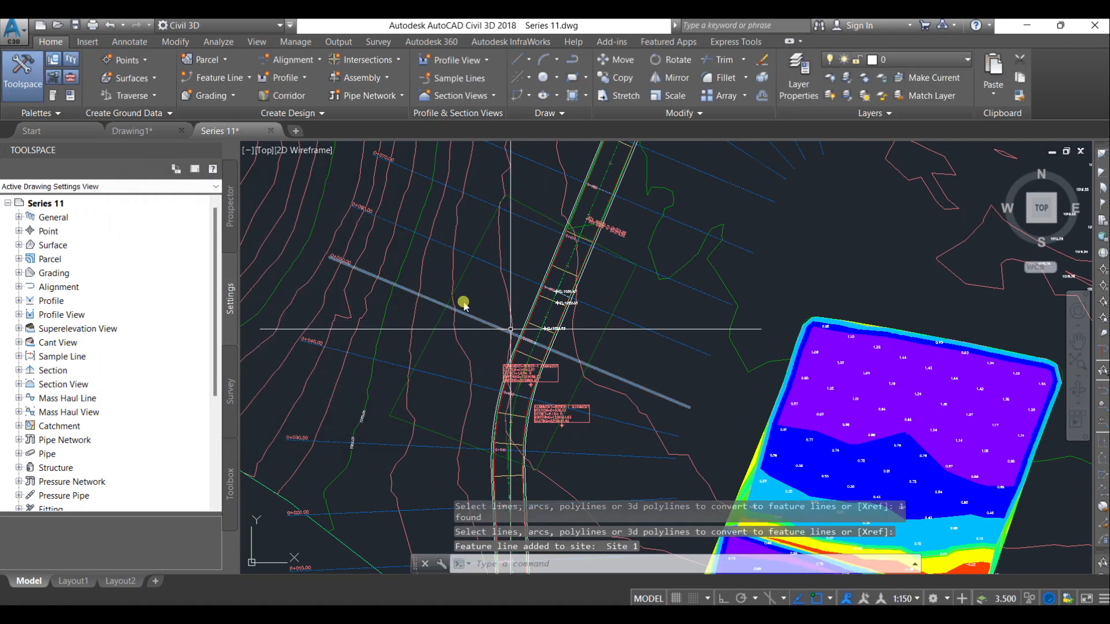
# Step: Open the Elevation Editor for the new four-sided feature line that crosses the road
pyautogui.scroll(3, 526, 310)
pyautogui.scroll(5, 616, 299)
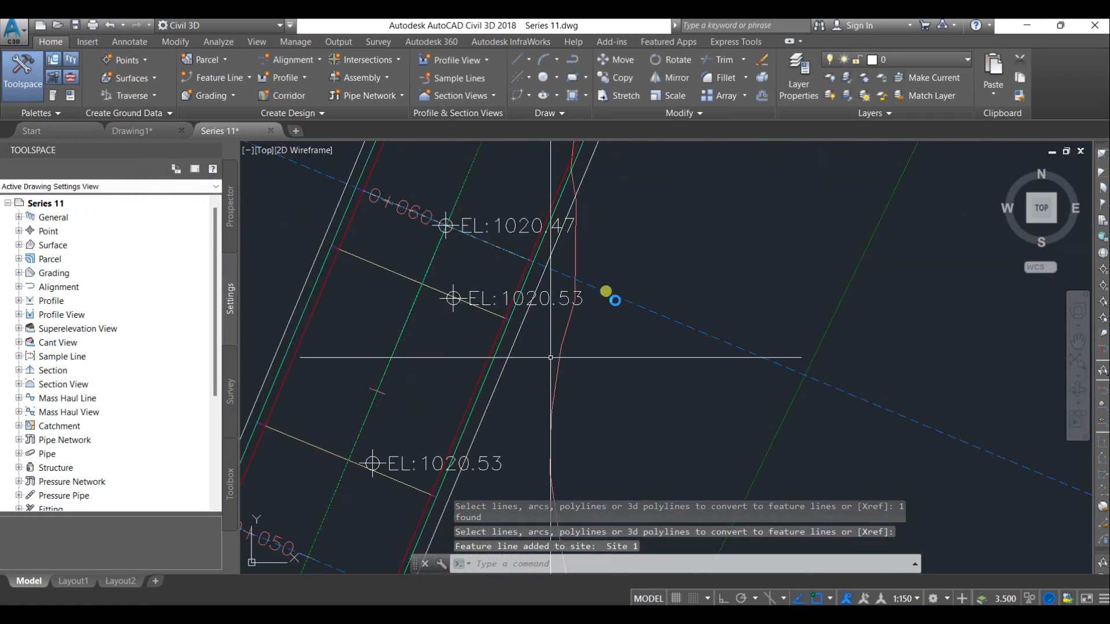
pyautogui.scroll(-4, 636, 315)
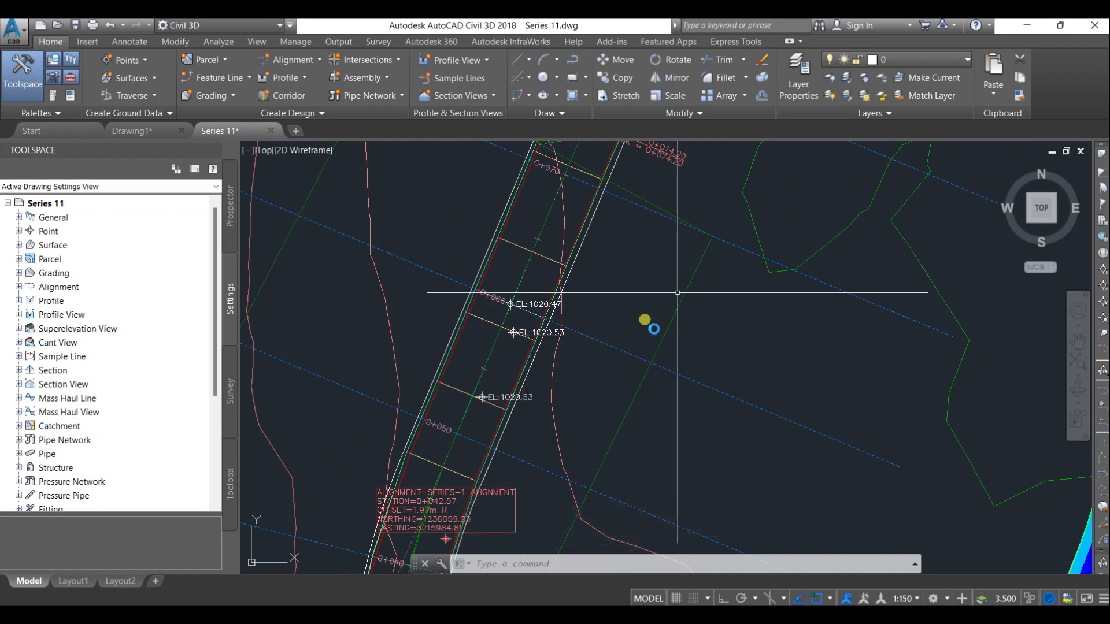
pyautogui.click(680, 298)
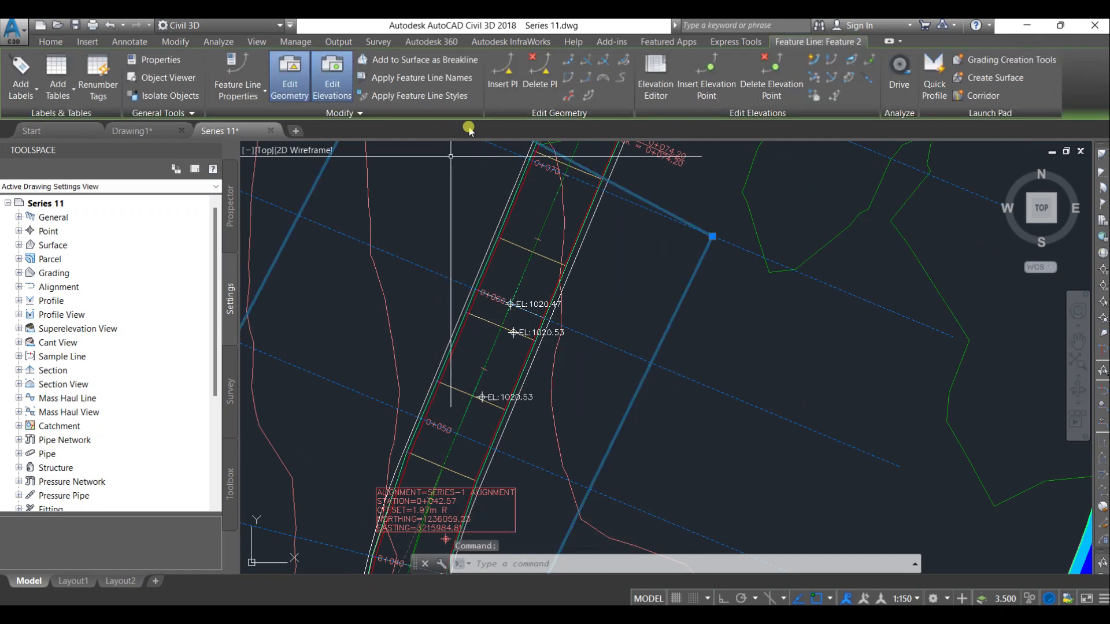
pyautogui.click(330, 68)
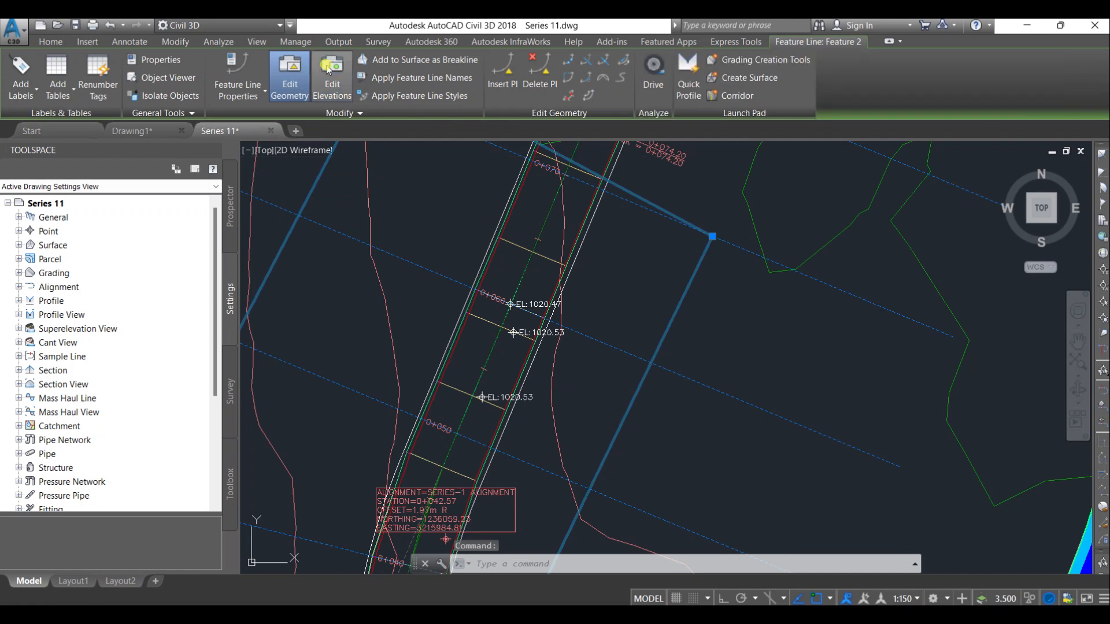
pyautogui.click(332, 75)
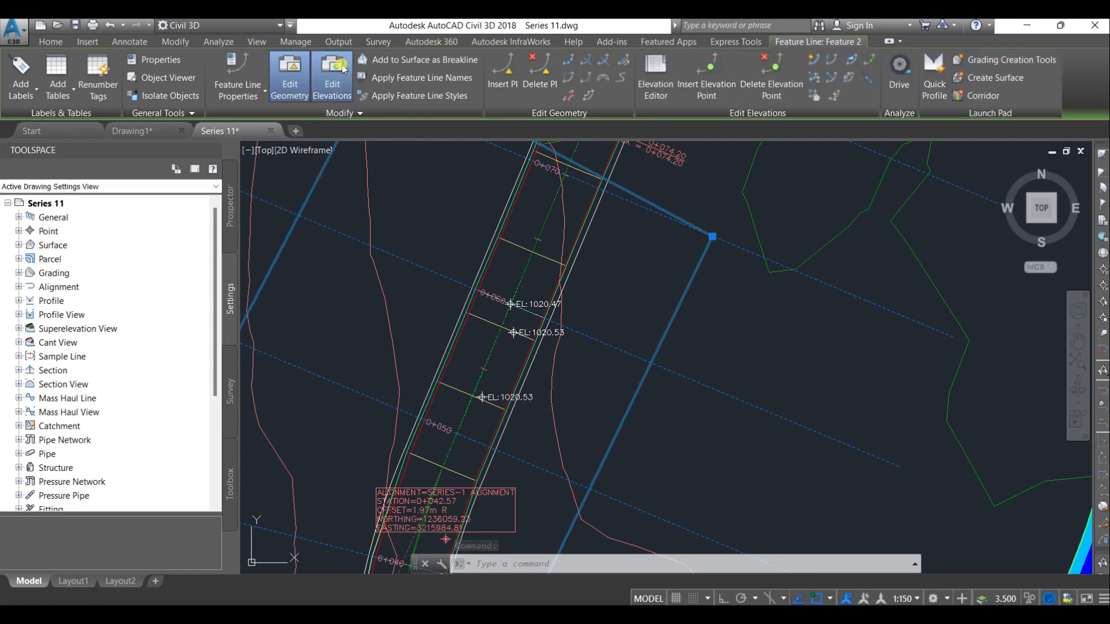
pyautogui.click(653, 87)
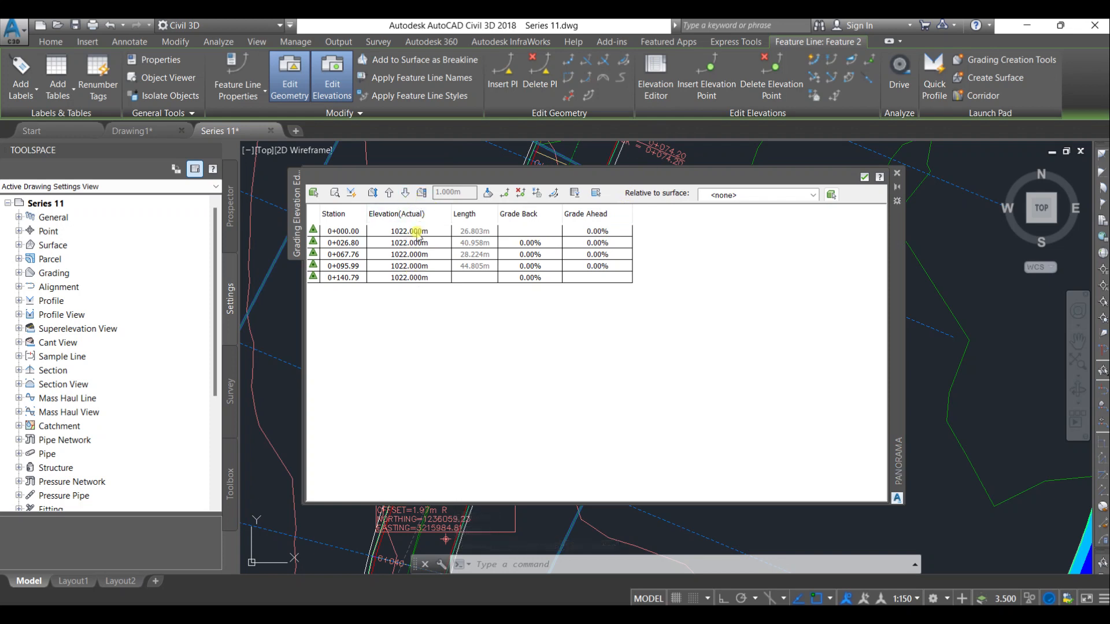
# Step: Set the elevation of all feature line points to 1020 m and accept the edits
pyautogui.click(418, 233)
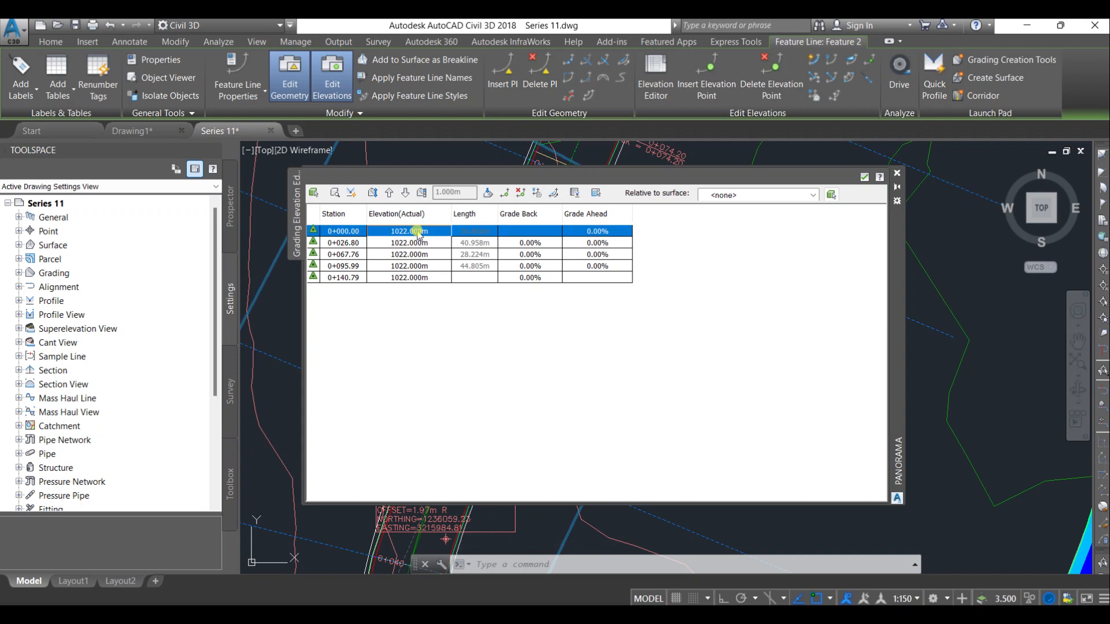
pyautogui.keyDown('shift'); pyautogui.click(423, 281); pyautogui.keyUp('shift')
pyautogui.doubleClick(426, 232)
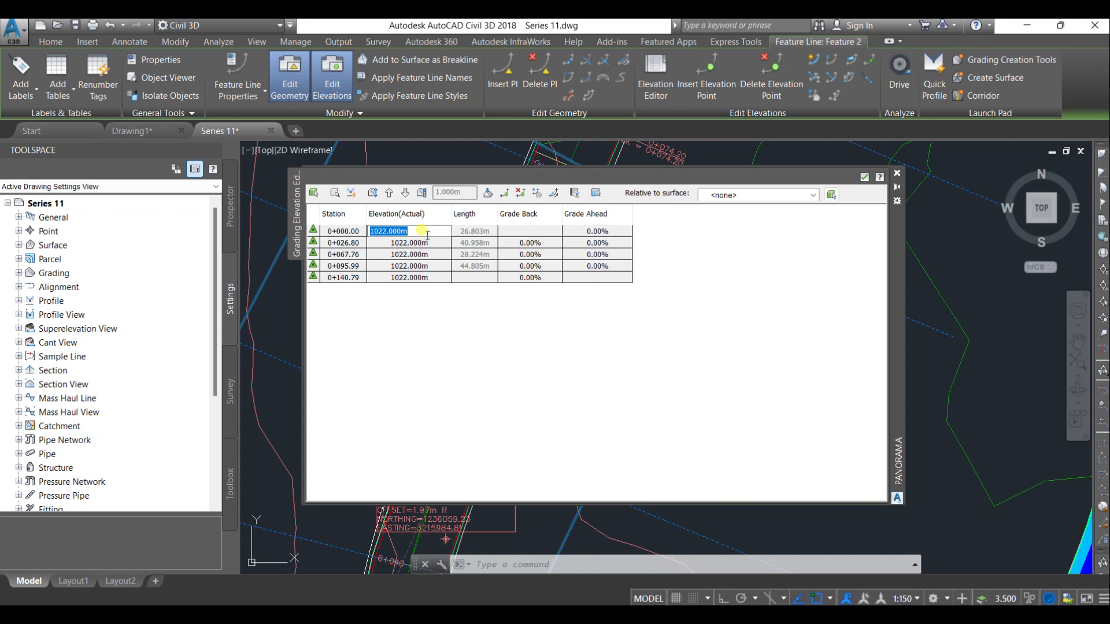
pyautogui.write('1020')
pyautogui.press('Return')
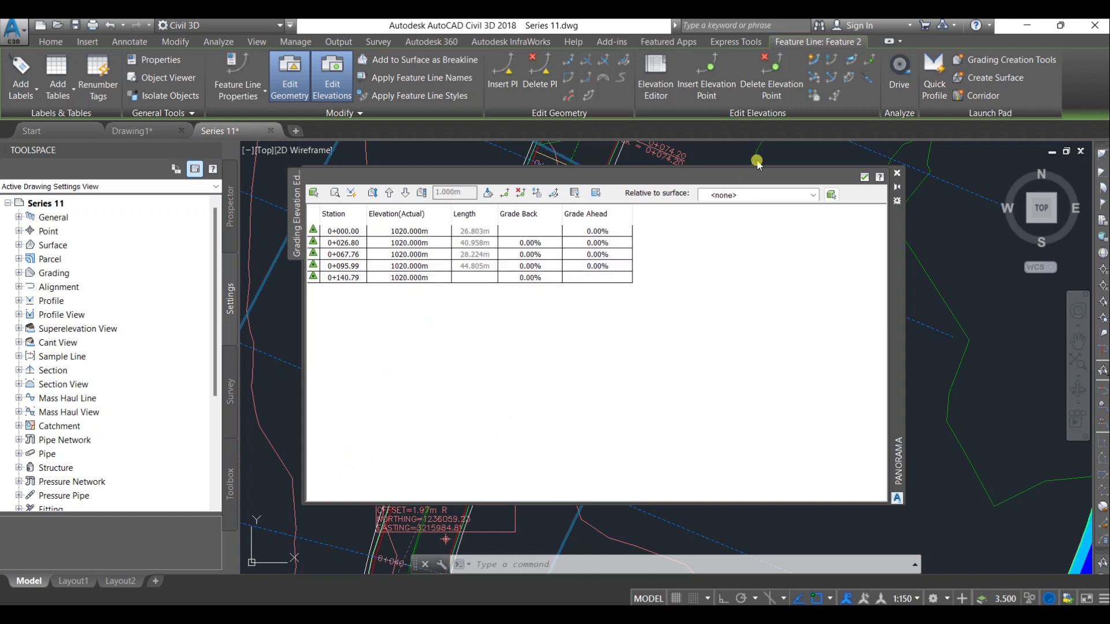
pyautogui.click(872, 178)
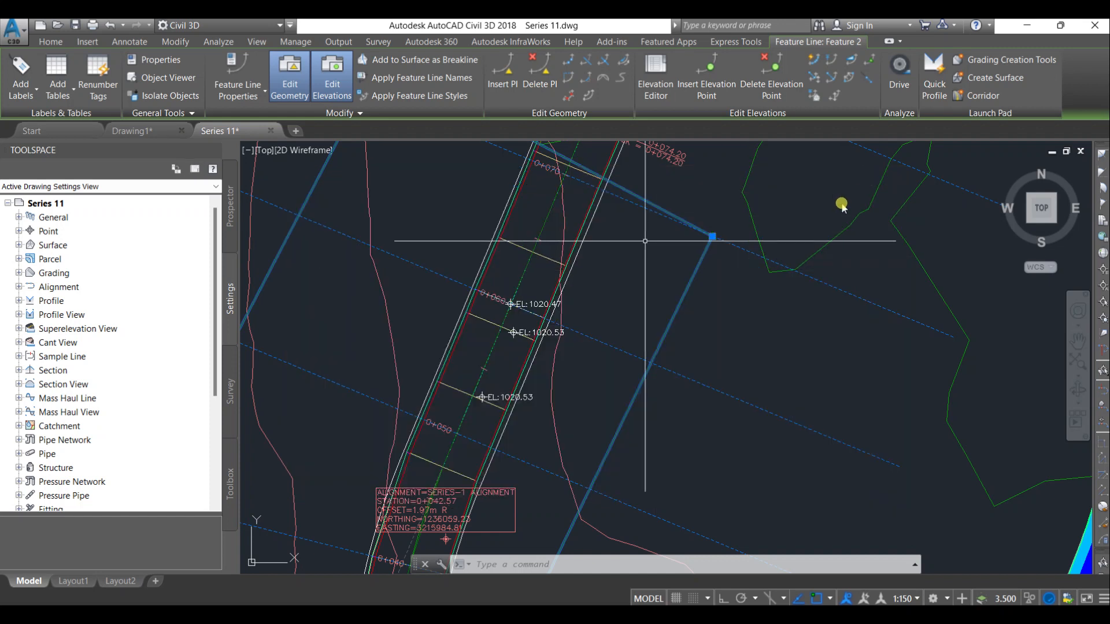
# Step: Create a TIN surface named "as built surface" with the default contour style
pyautogui.click(44, 248)
pyautogui.doubleClick(44, 247)
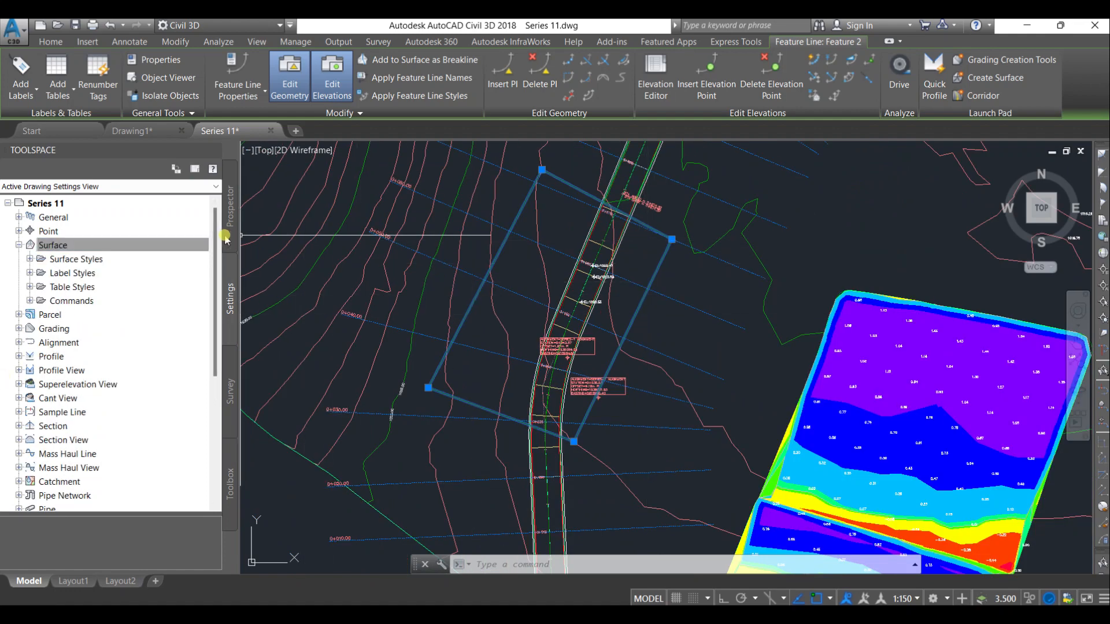
pyautogui.click(228, 234)
pyautogui.doubleClick(68, 247)
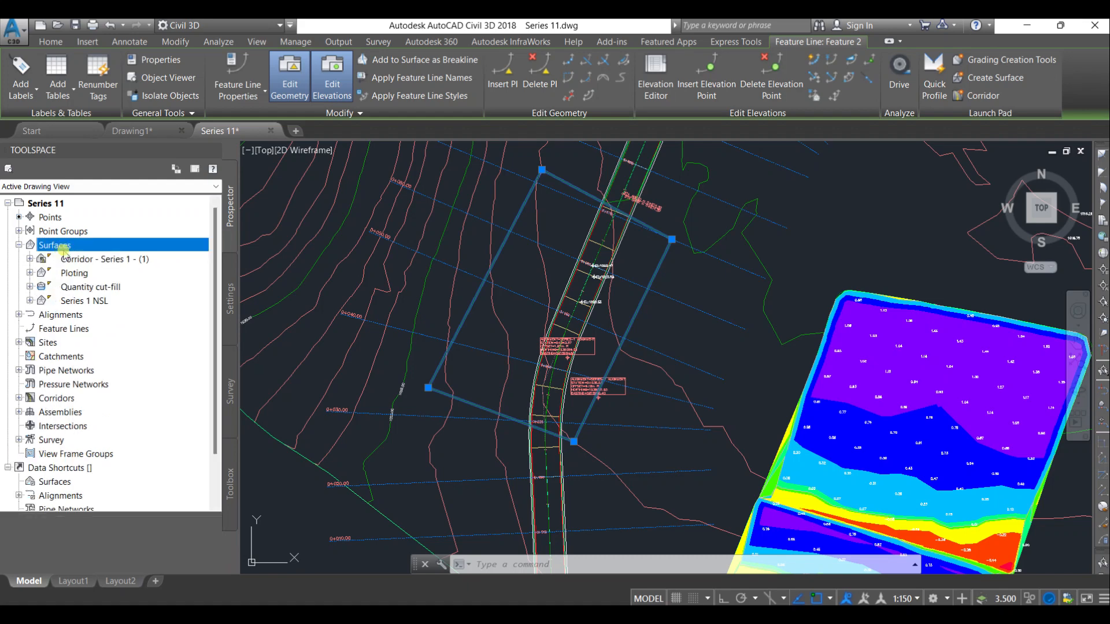
pyautogui.rightClick(70, 248)
pyautogui.click(89, 256)
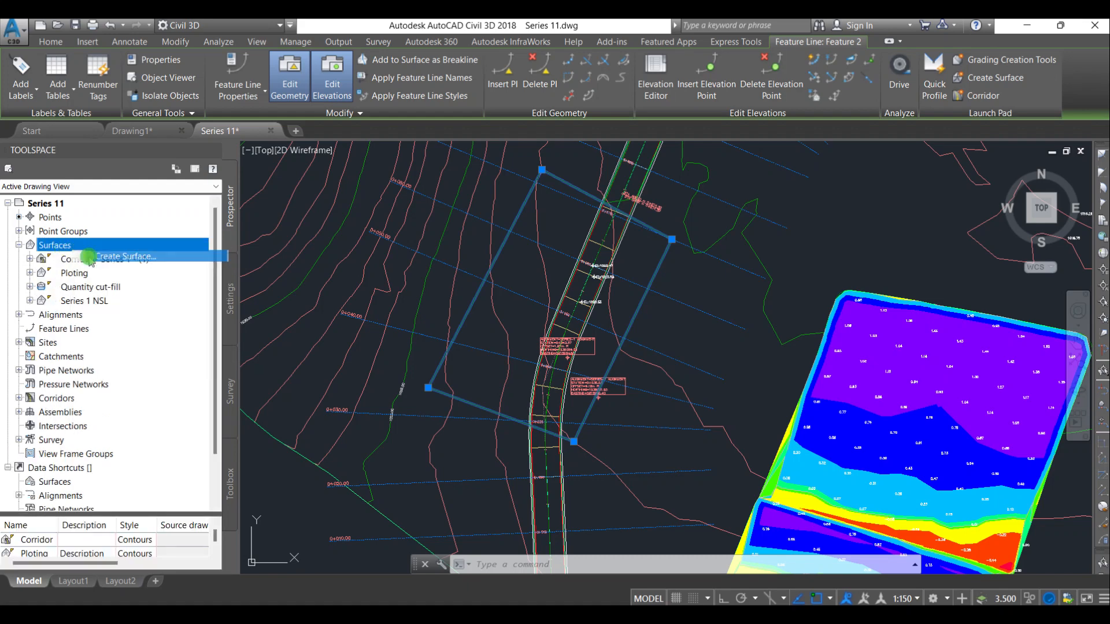
pyautogui.click(541, 216)
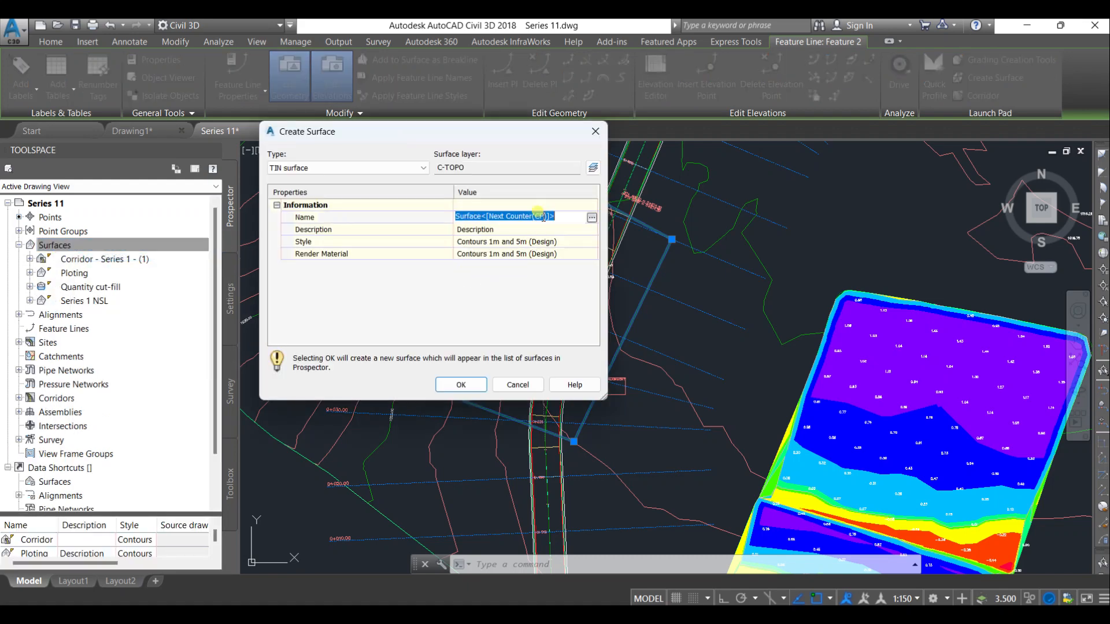
pyautogui.write('as bu')
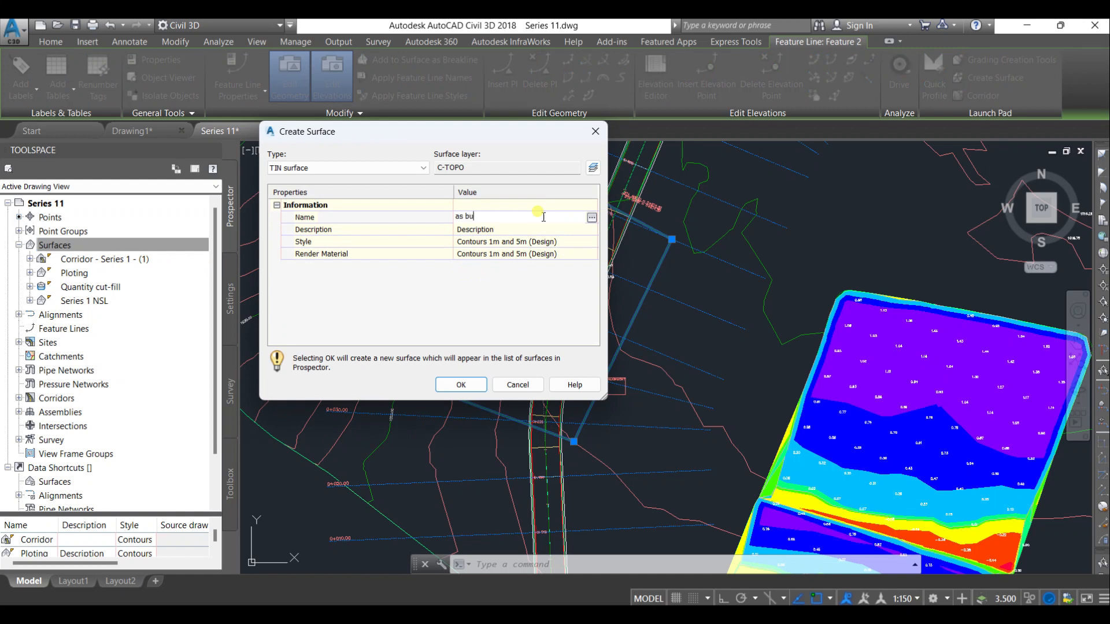
pyautogui.write('ilt surface')
pyautogui.click(452, 384)
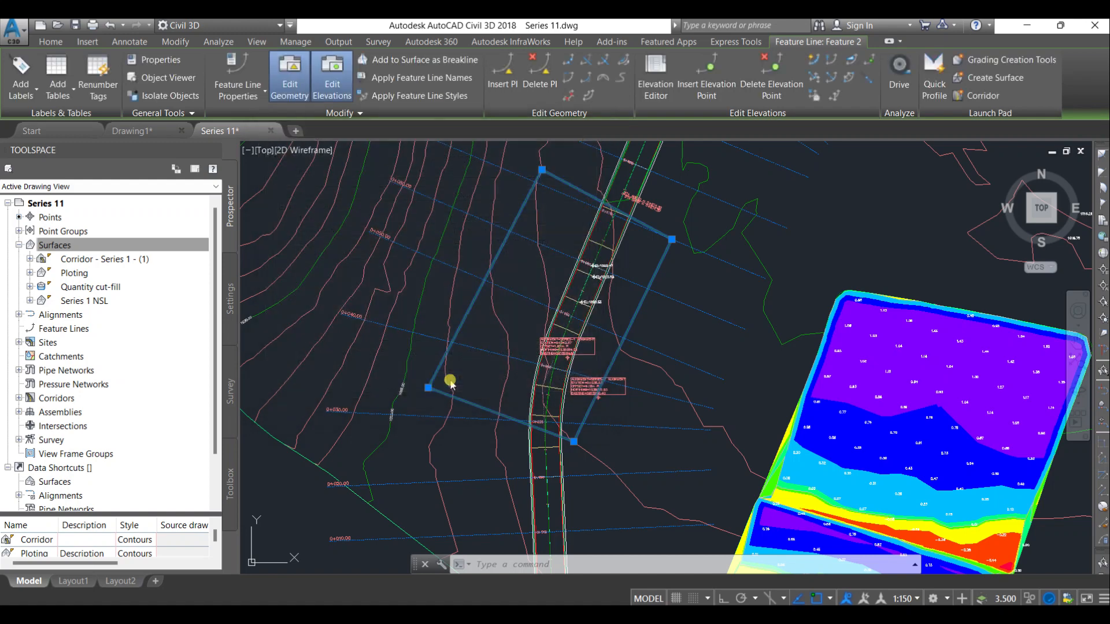
# Step: Add the selected feature line to the as built surface's definition as a Standard breakline with a 1.000 m mid-ordinate distance
pyautogui.click(53, 246)
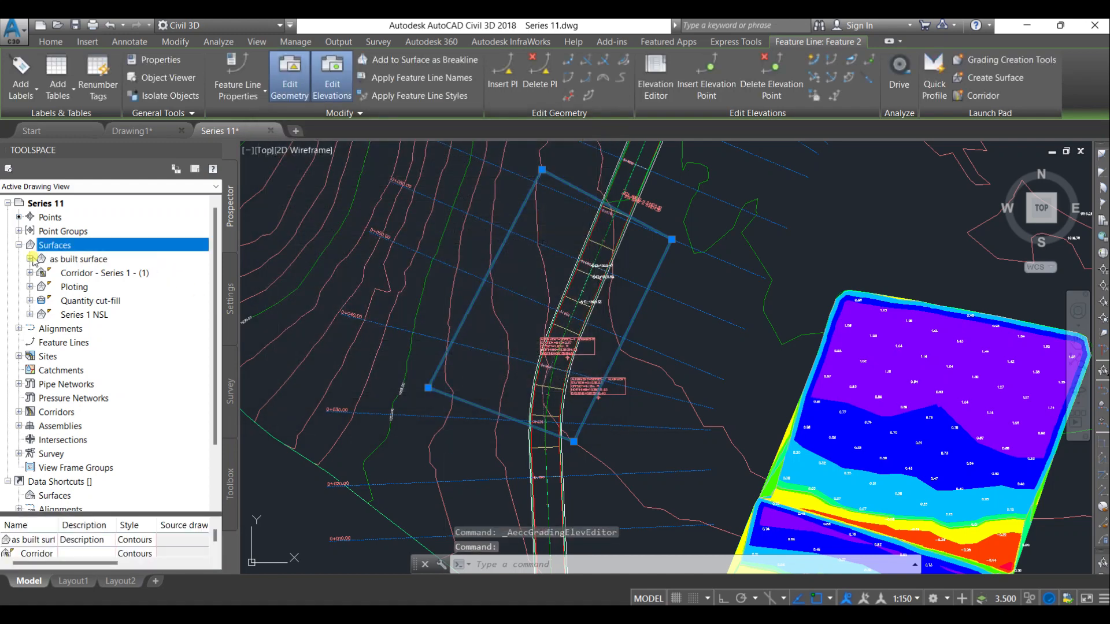
pyautogui.click(29, 259)
pyautogui.click(41, 301)
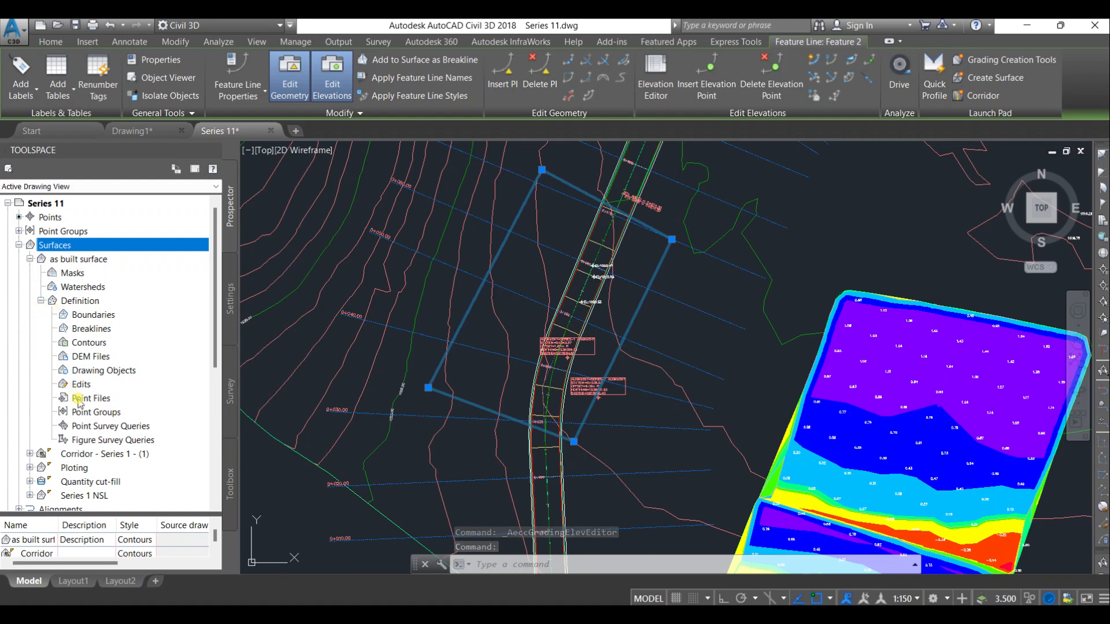
pyautogui.click(93, 330)
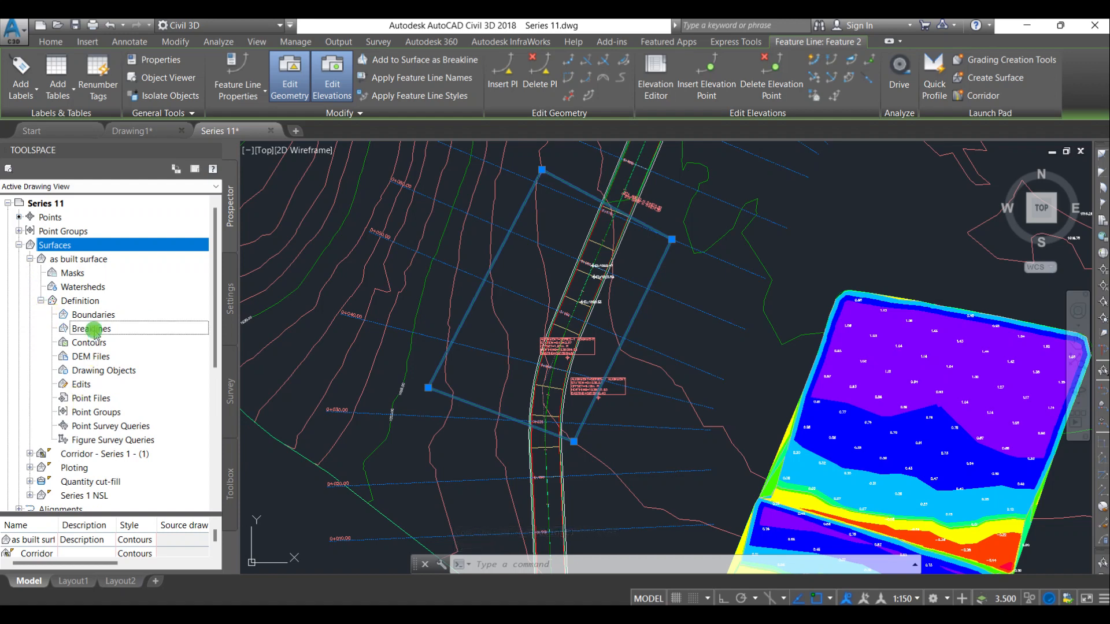
pyautogui.rightClick(132, 334)
pyautogui.click(155, 340)
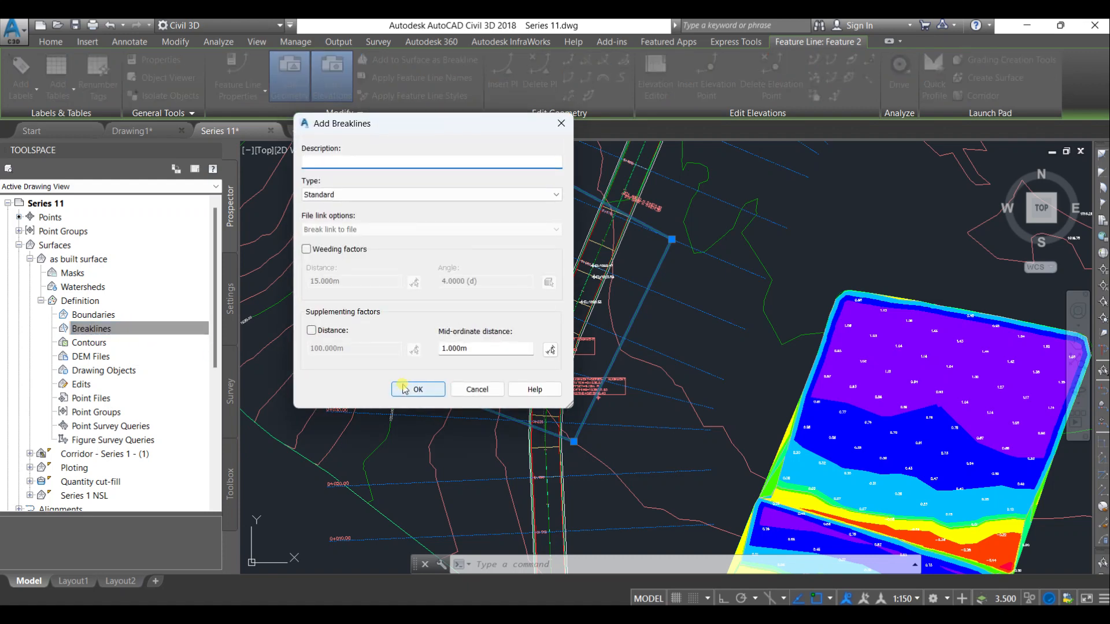
pyautogui.click(416, 389)
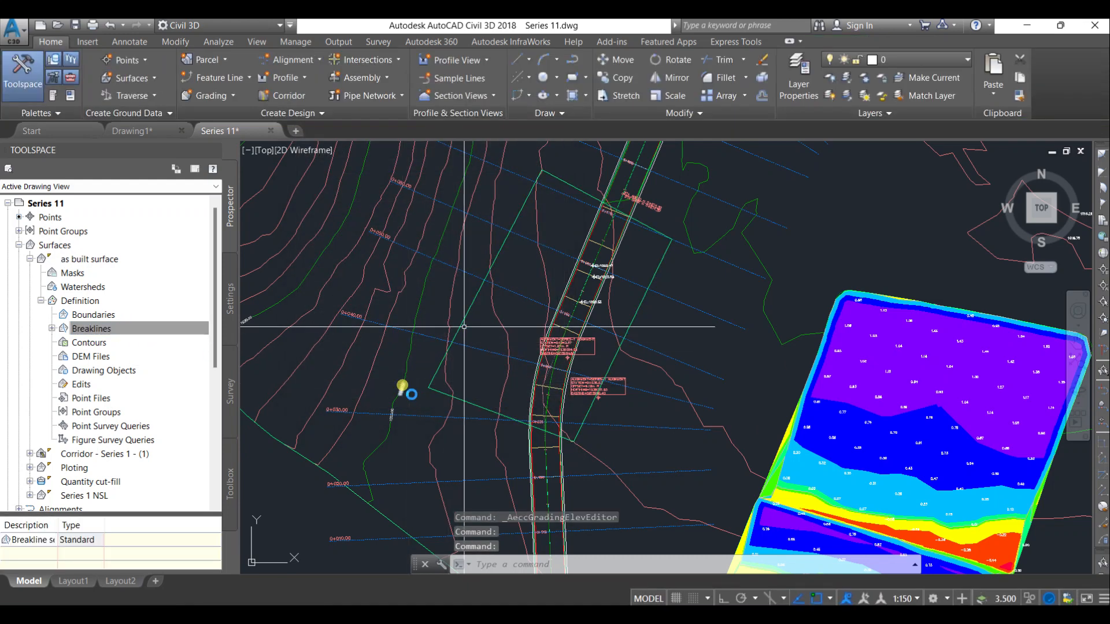
# Step: Try to add the selected as built surface outline to the surface definition again as a Standard breakline with a 1.000 m mid-ordinate distance
pyautogui.click(472, 304)
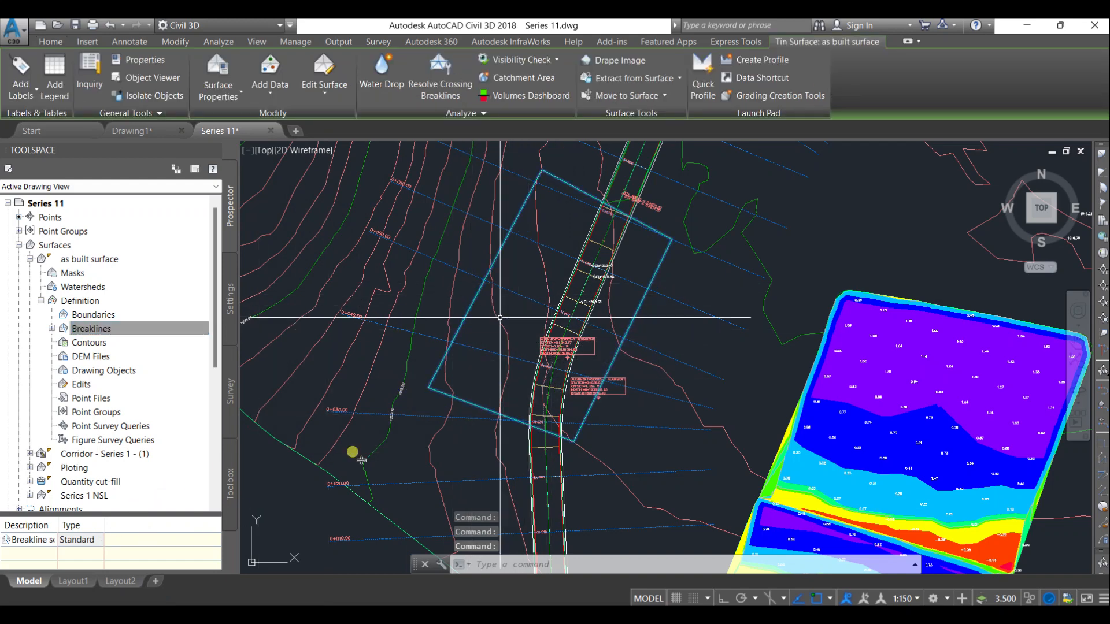
pyautogui.rightClick(154, 329)
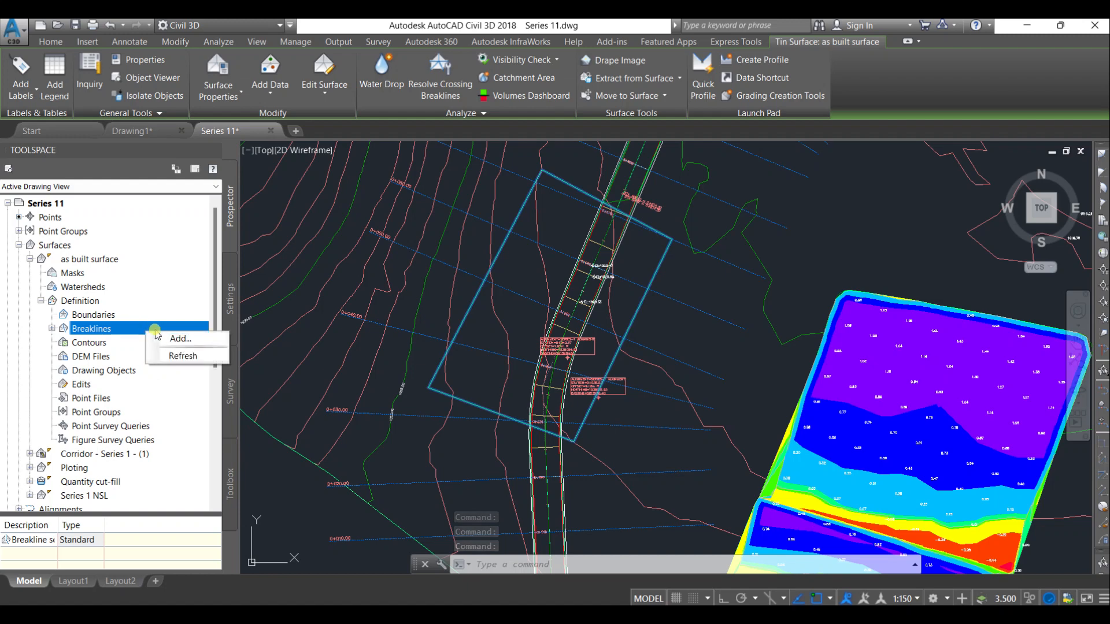
pyautogui.click(177, 338)
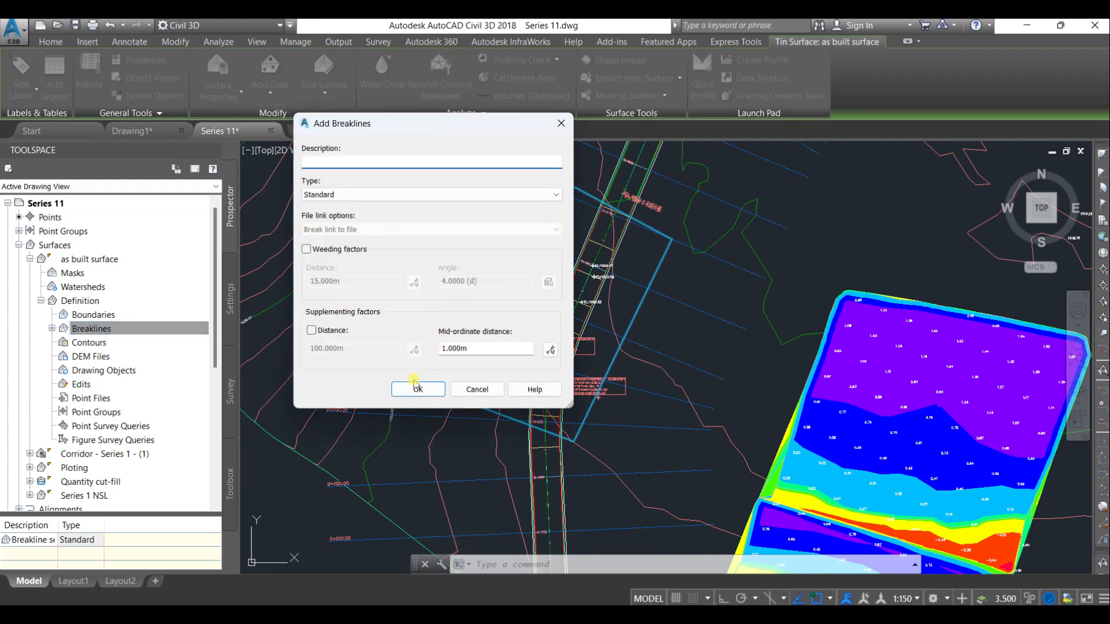
pyautogui.click(367, 194)
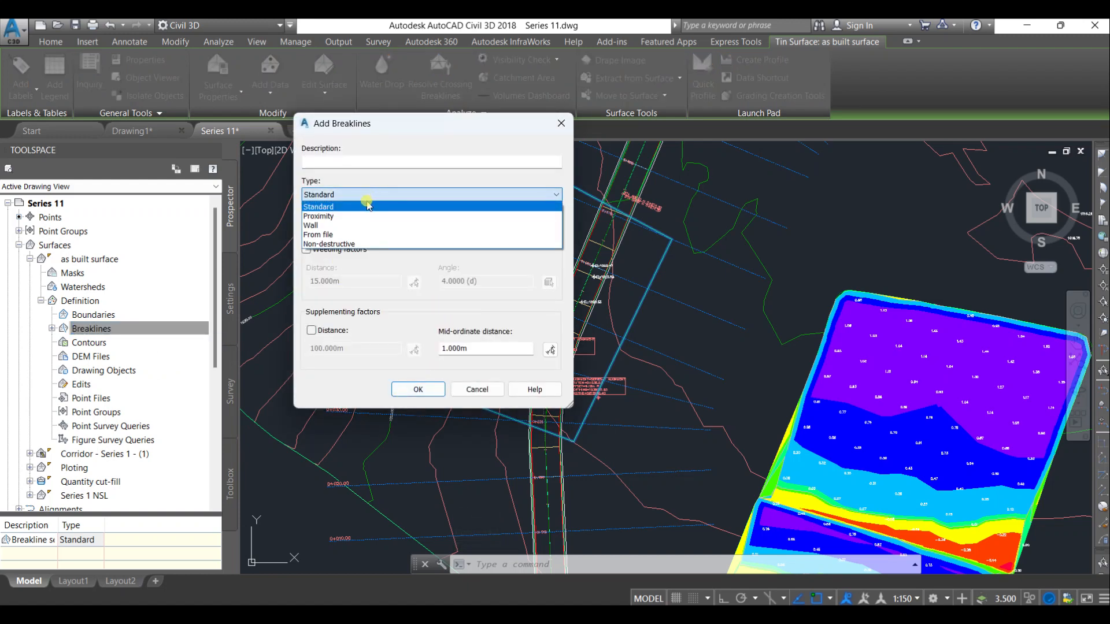
pyautogui.click(370, 206)
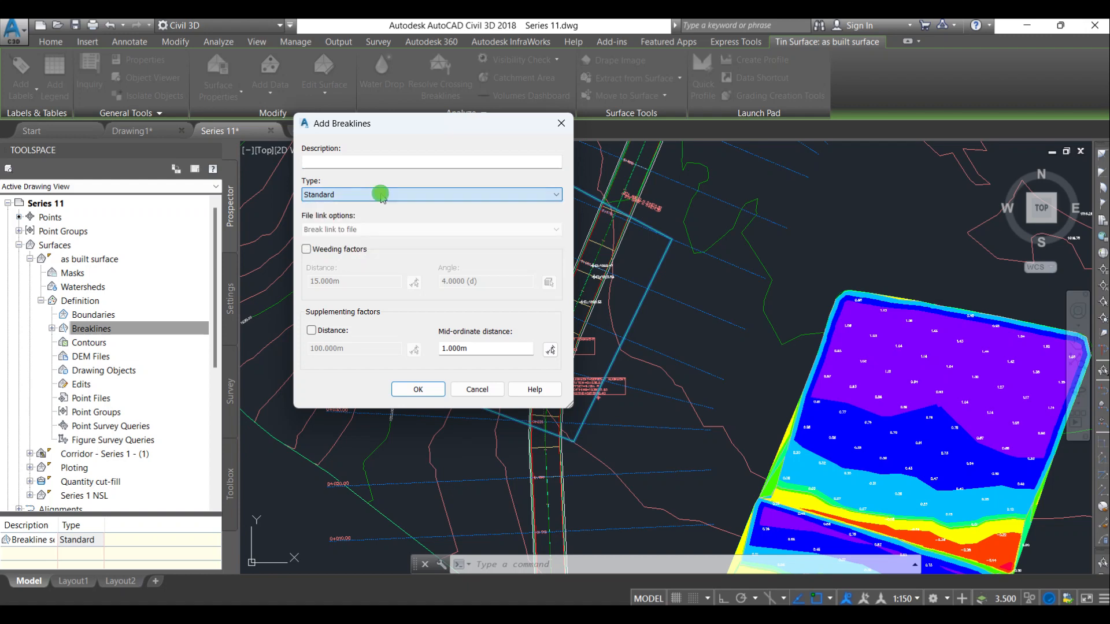
pyautogui.click(418, 389)
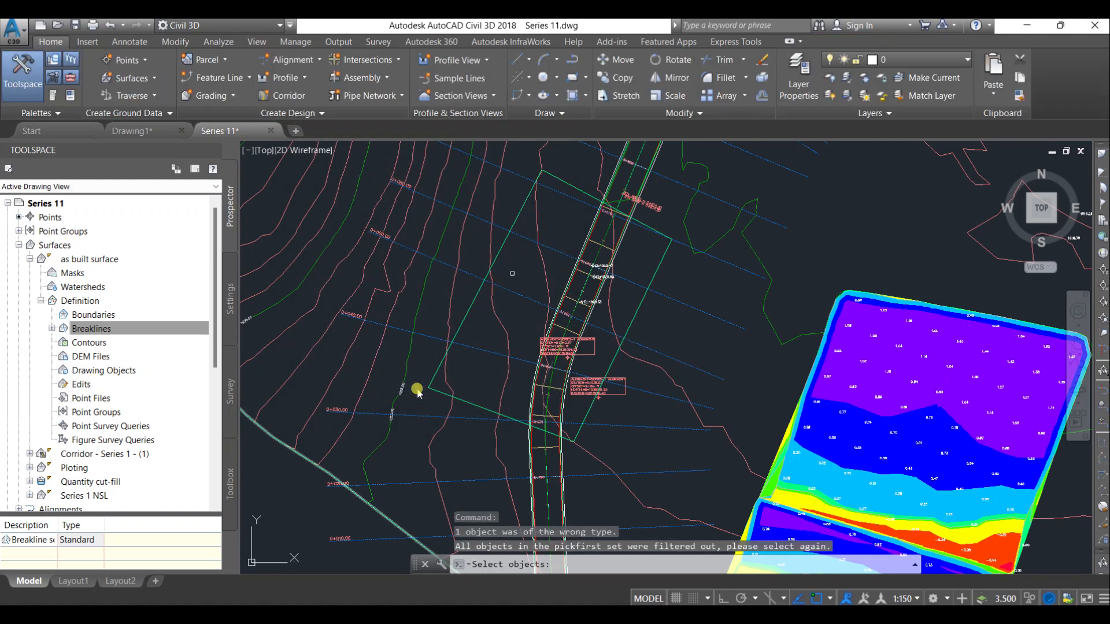
pyautogui.click(417, 391)
pyautogui.click(418, 390)
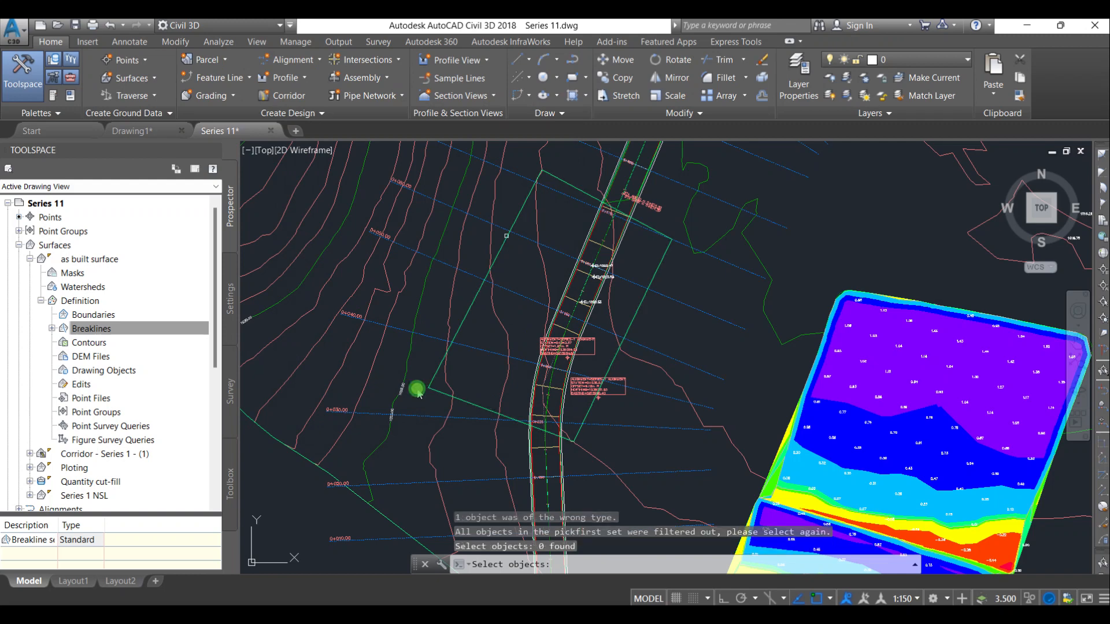
pyautogui.rightClick(417, 390)
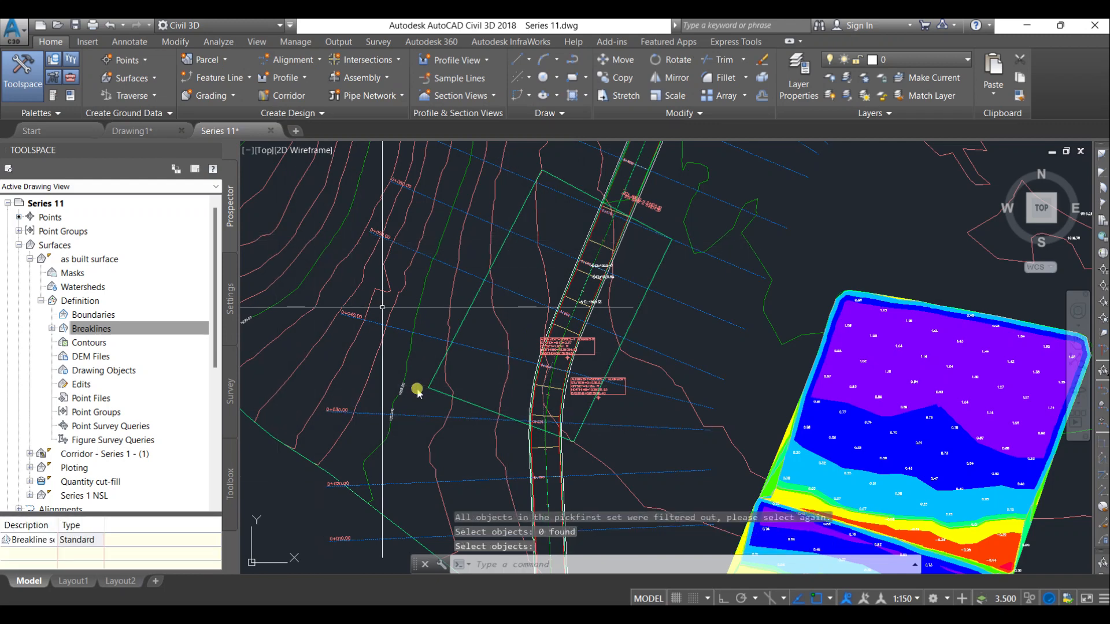
# Step: Select the as built surface from the surface list and inspect it in 3D in the Object Viewer
pyautogui.click(75, 328)
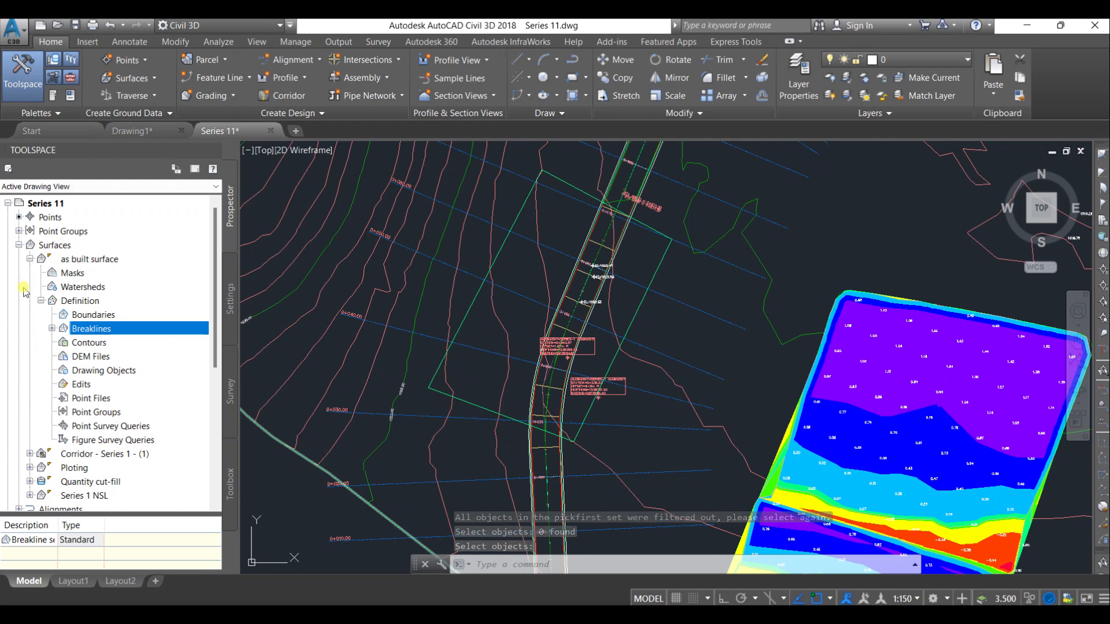
pyautogui.click(39, 301)
pyautogui.rightClick(54, 259)
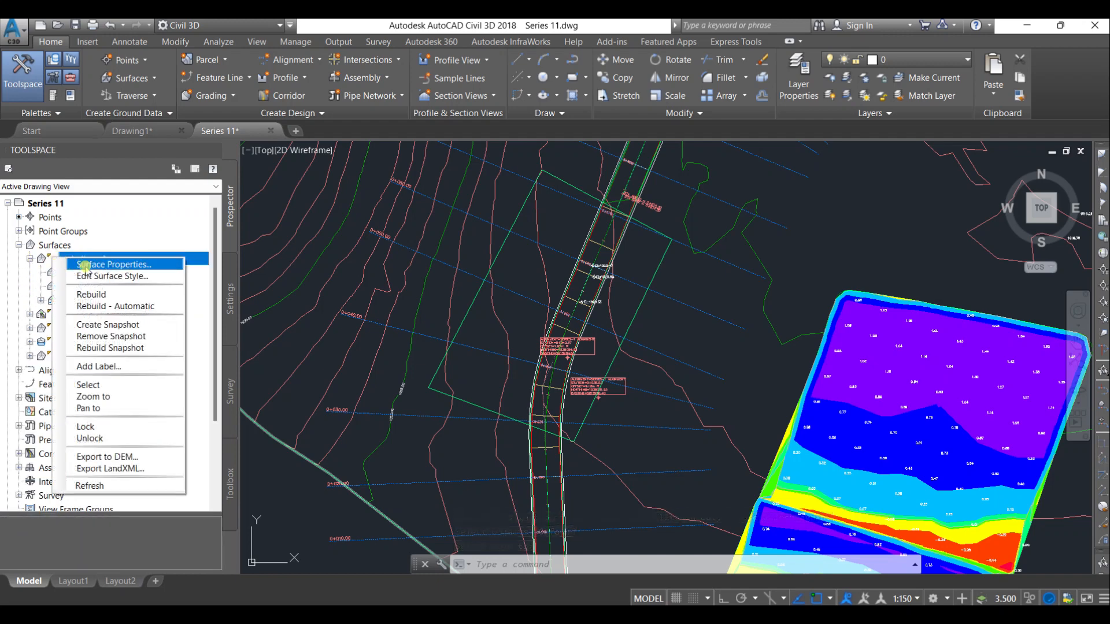
pyautogui.click(81, 408)
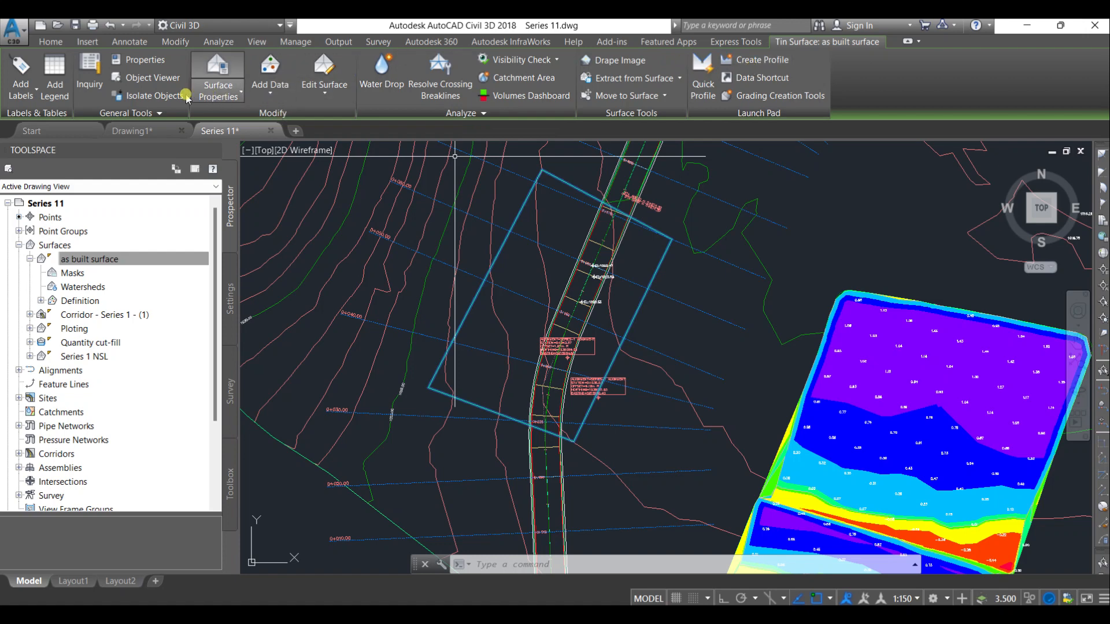
pyautogui.click(152, 77)
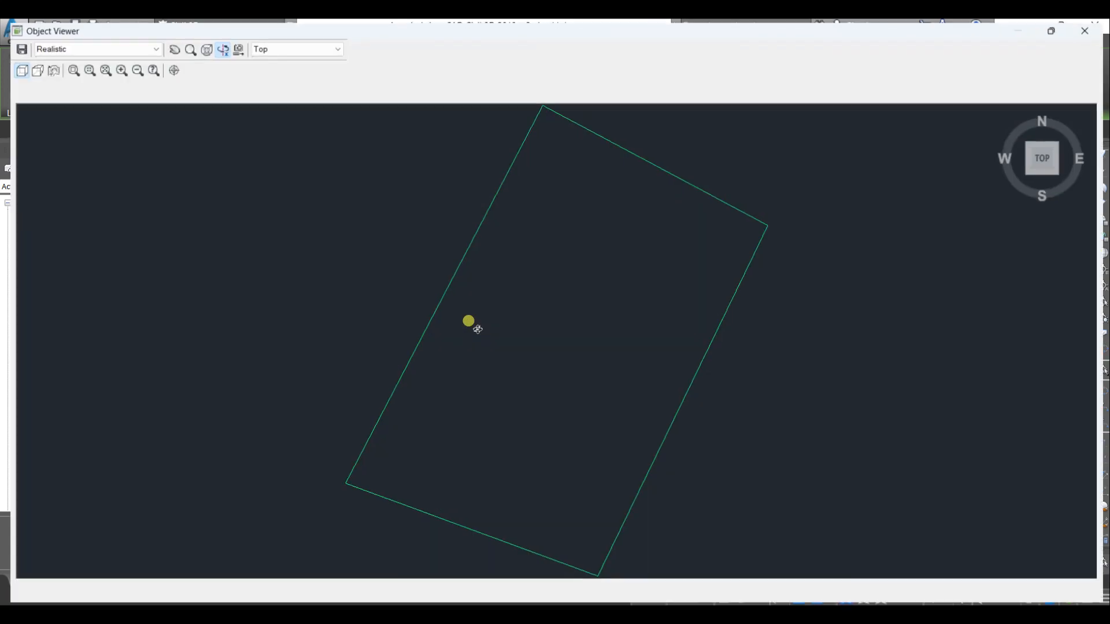
pyautogui.moveTo(487, 325)
pyautogui.mouseDown()
pyautogui.moveTo(497, 285)
pyautogui.moveTo(506, 436)
pyautogui.moveTo(571, 327)
pyautogui.moveTo(429, 360)
pyautogui.moveTo(443, 362)
pyautogui.mouseUp()
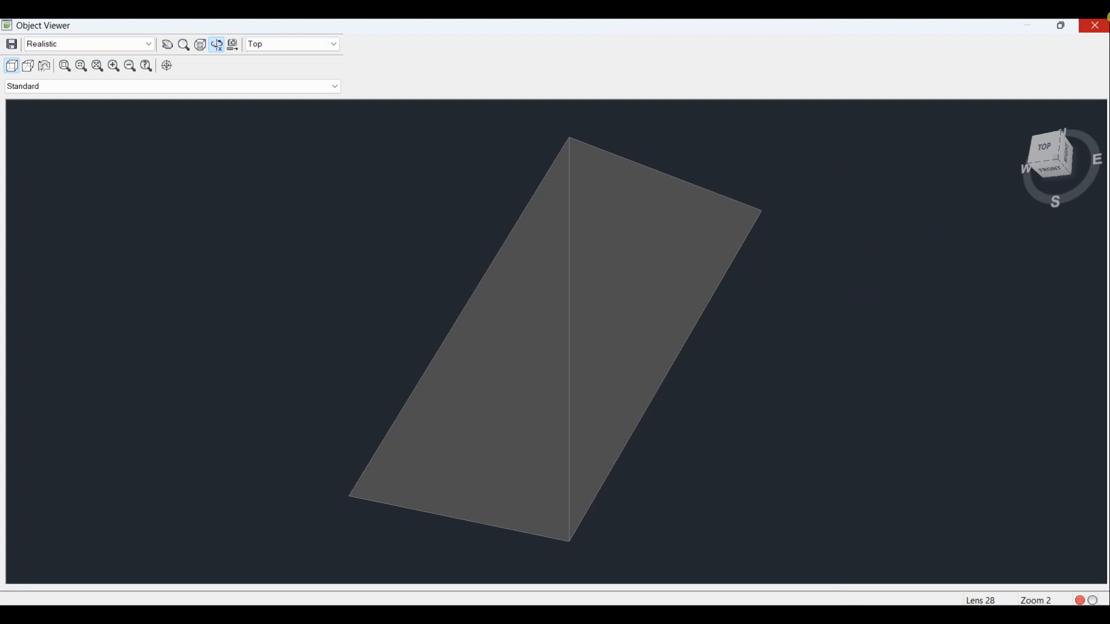
pyautogui.click(1105, 23)
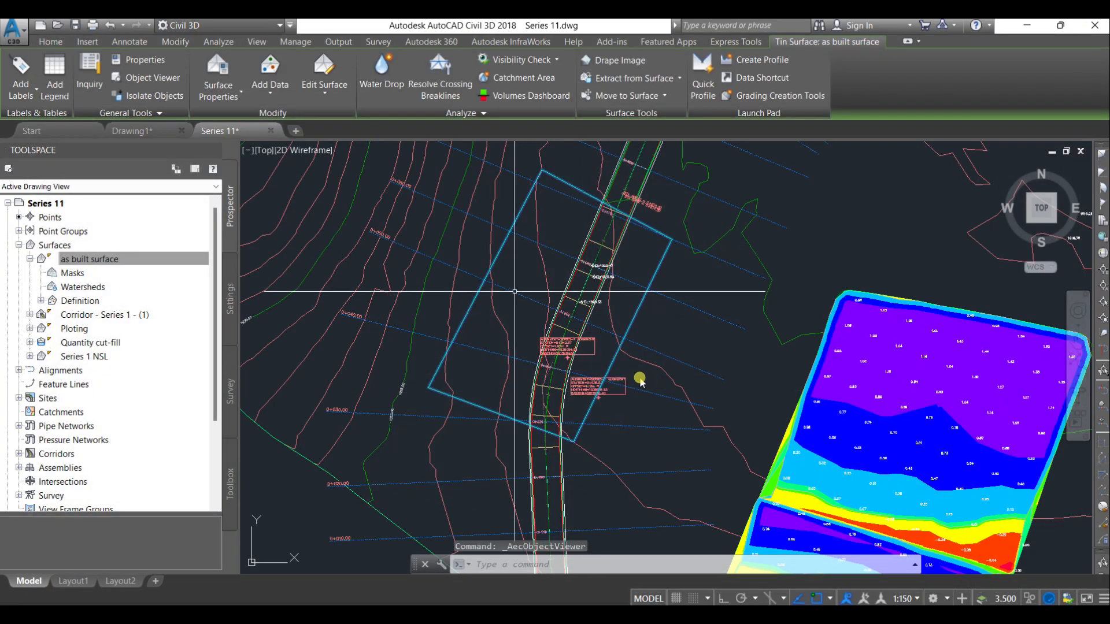
# Step: Examine the existing cross section views beside the site plan and clear the selection
pyautogui.scroll(2, 356, 312)
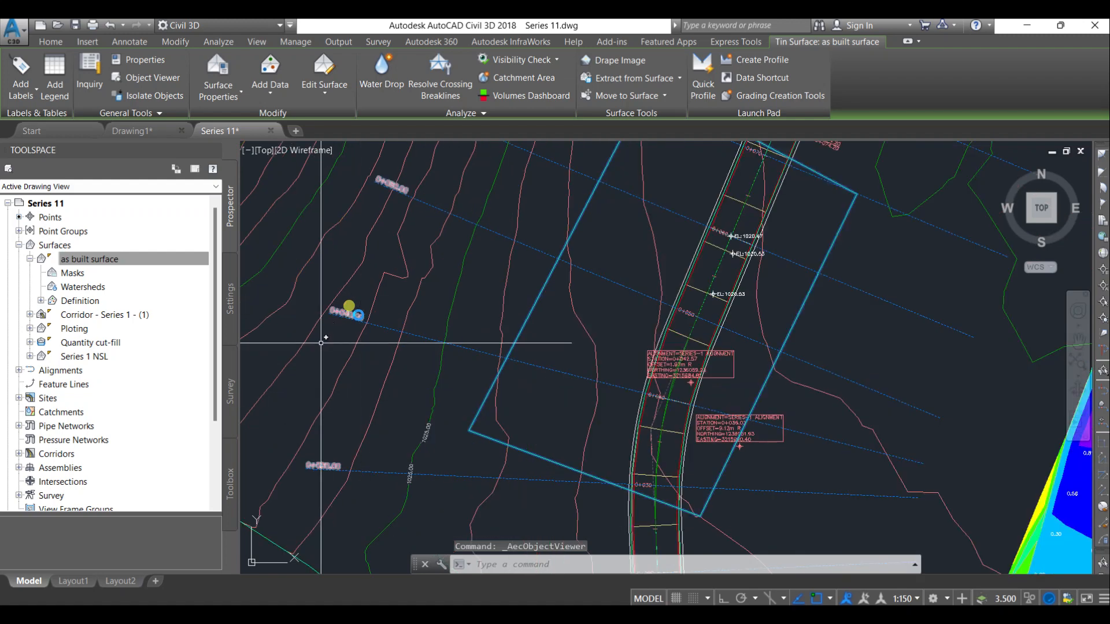
pyautogui.scroll(-10, 555, 305)
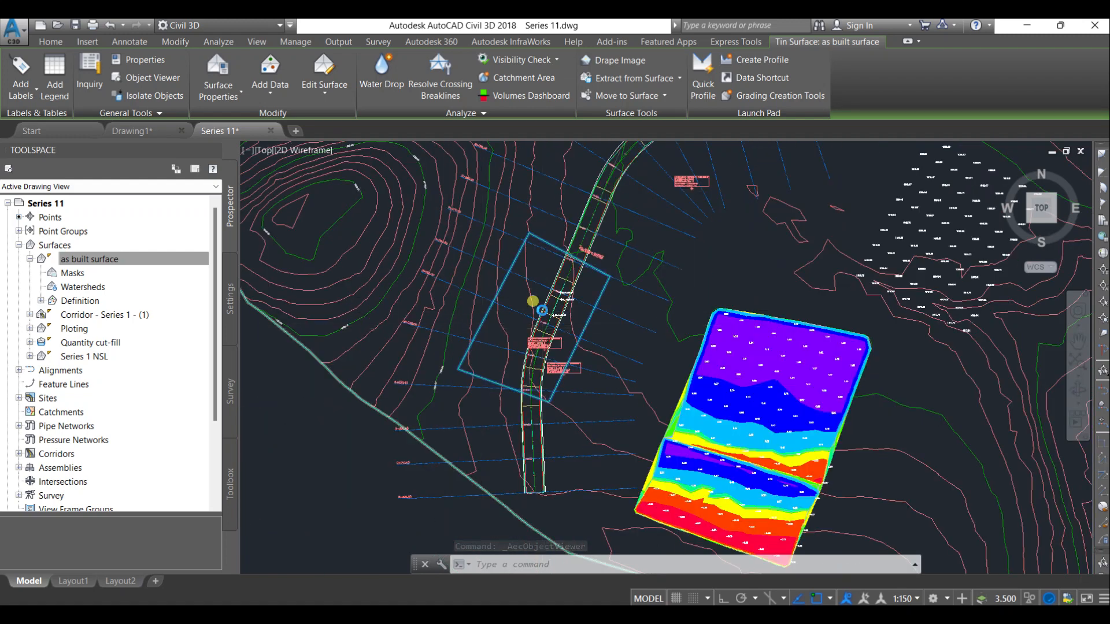
pyautogui.scroll(-4, 594, 307)
pyautogui.moveTo(780, 253)
pyautogui.mouseDown(button='middle')
pyautogui.moveTo(410, 361)
pyautogui.moveTo(395, 323)
pyautogui.mouseUp(button='middle')
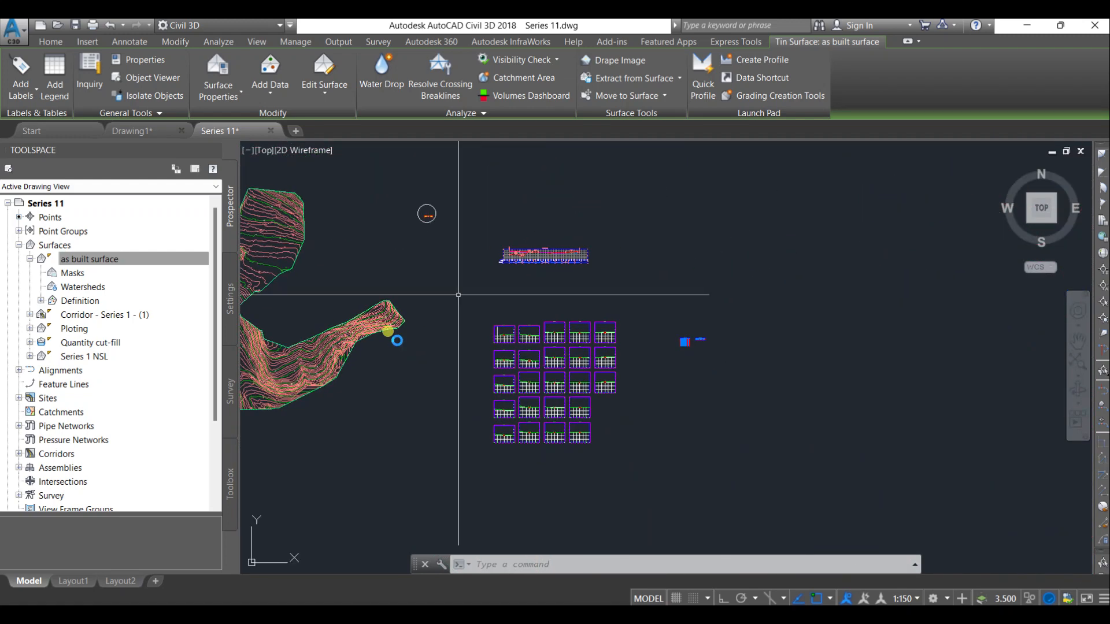
pyautogui.scroll(6, 502, 309)
pyautogui.click(516, 370)
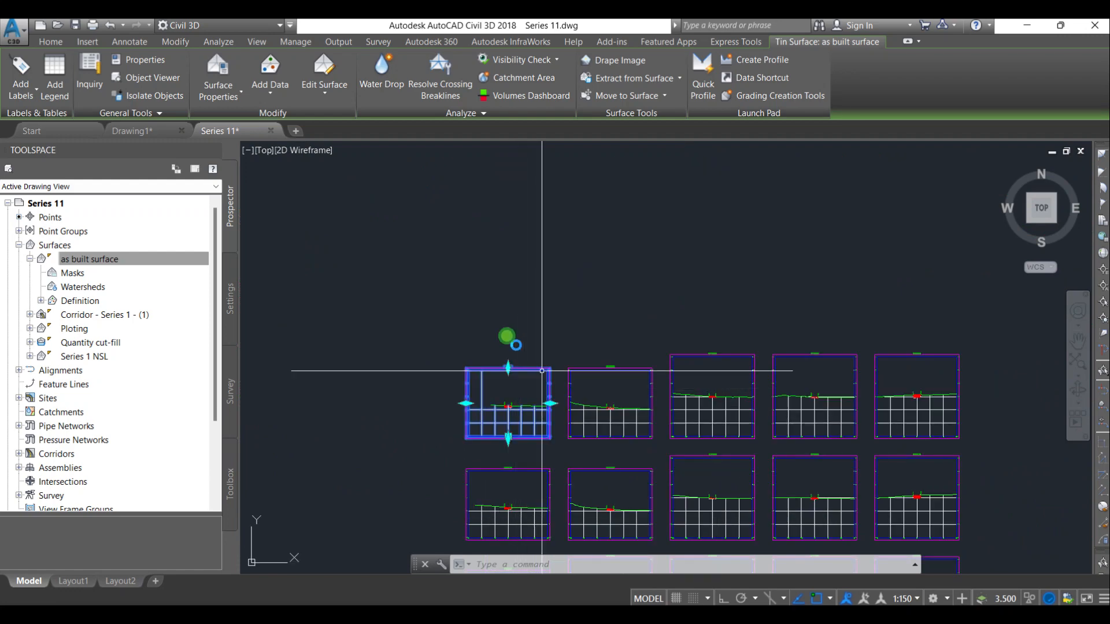
pyautogui.scroll(-2, 578, 380)
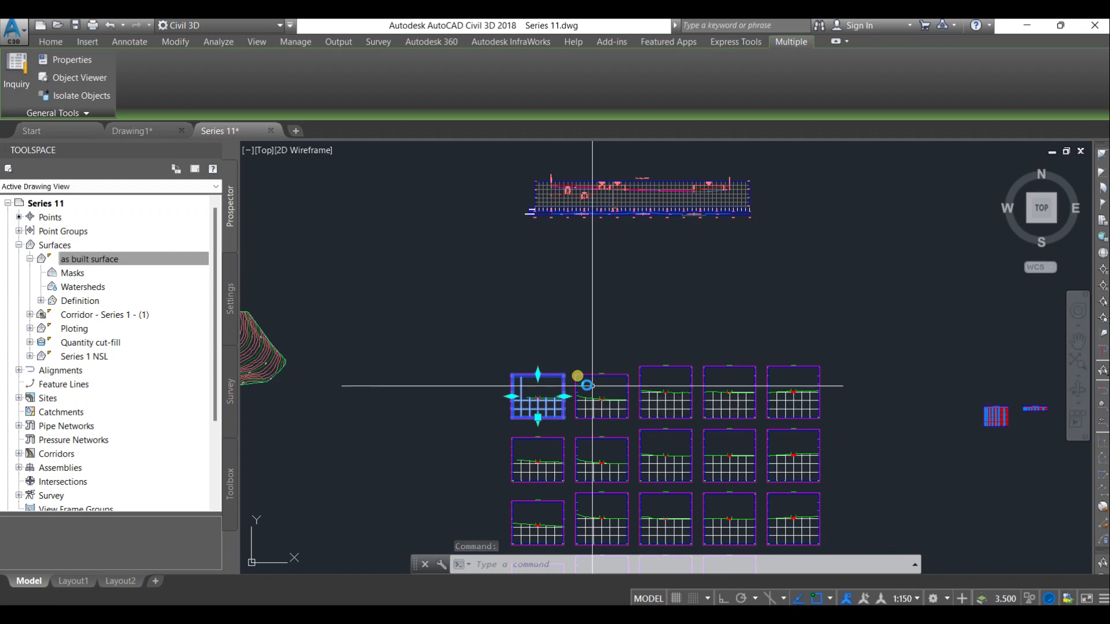
pyautogui.moveTo(606, 381); pyautogui.dragTo(939, 290, button='middle')
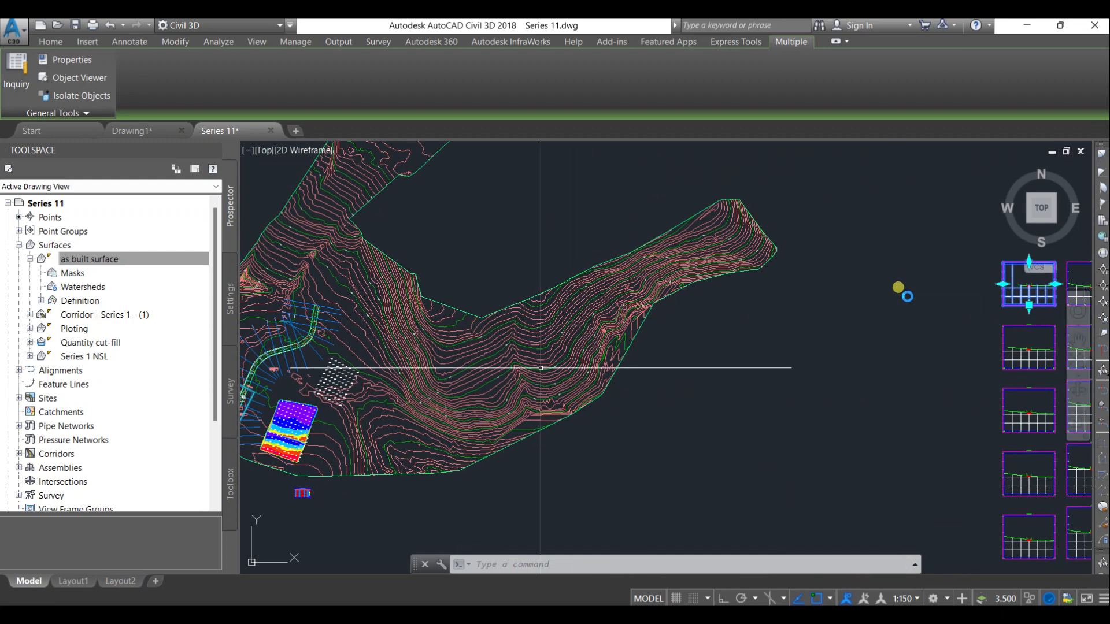
pyautogui.moveTo(482, 356); pyautogui.dragTo(832, 262, button='middle')
pyautogui.press('Escape')
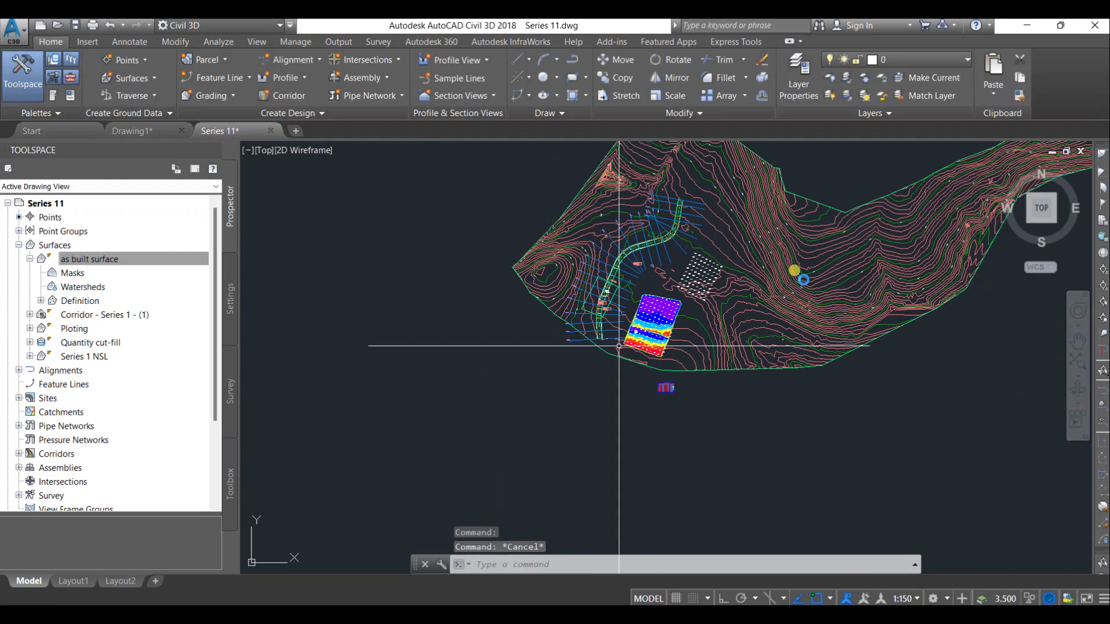
# Step: Sample more sources from the 0+010.00 sample line, adding the as built surface to the sampled sources of SL Collection - 1
pyautogui.scroll(4, 620, 345)
pyautogui.click(604, 305)
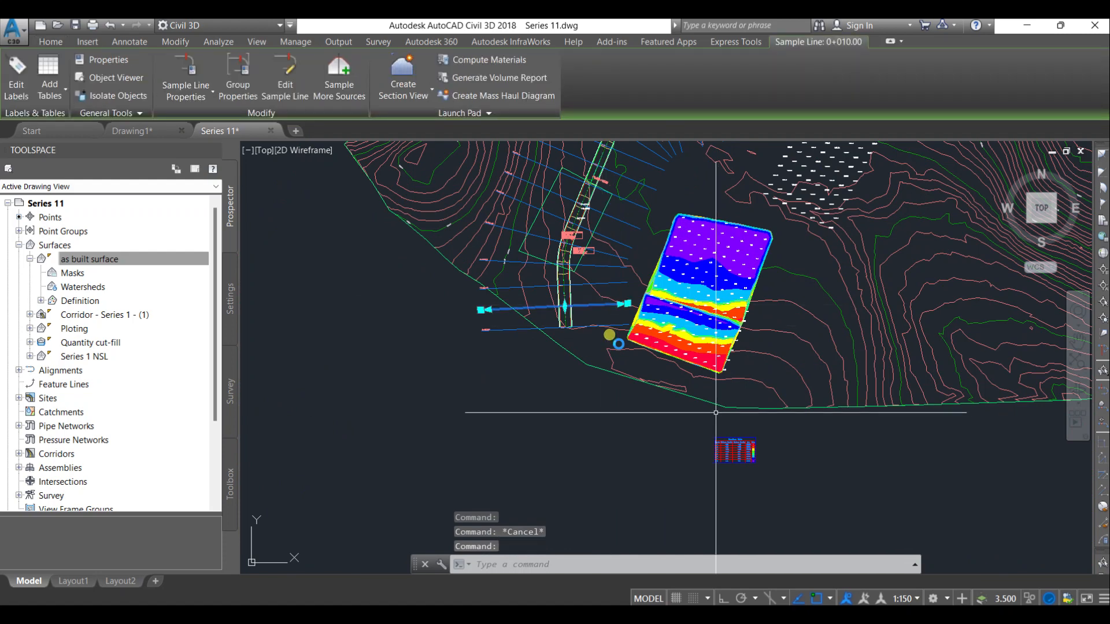
pyautogui.click(339, 81)
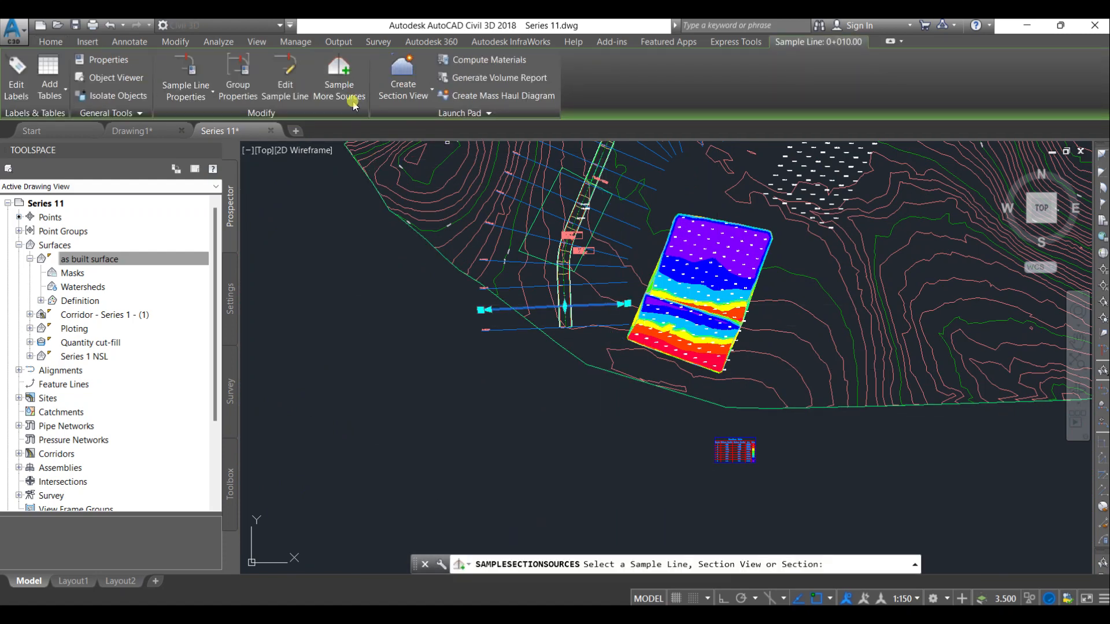
pyautogui.click(342, 85)
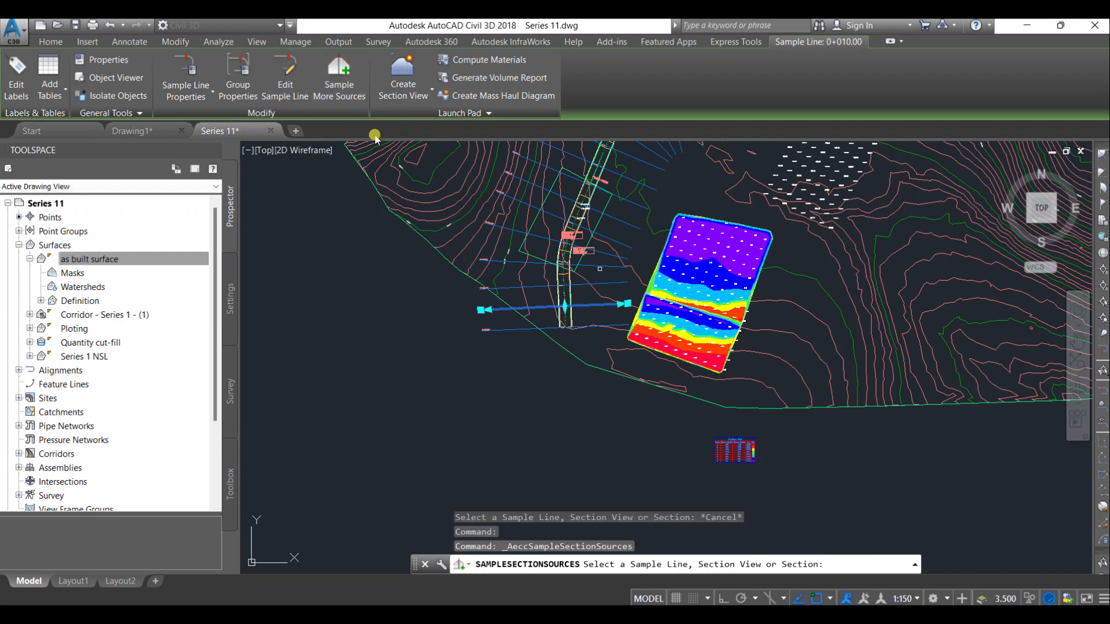
pyautogui.click(600, 268)
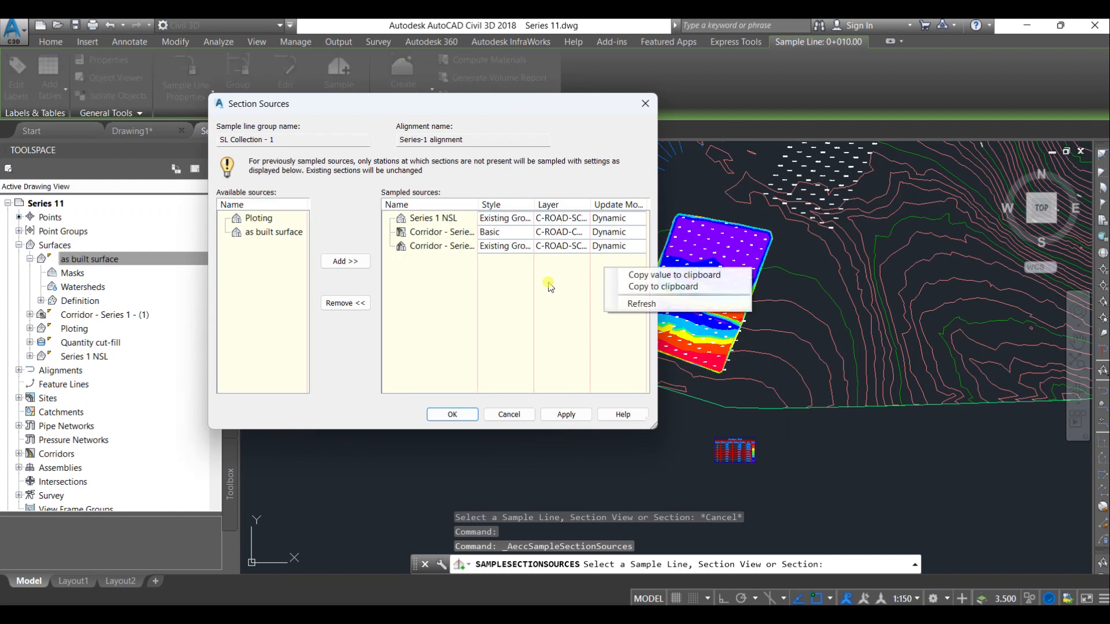
pyautogui.click(275, 233)
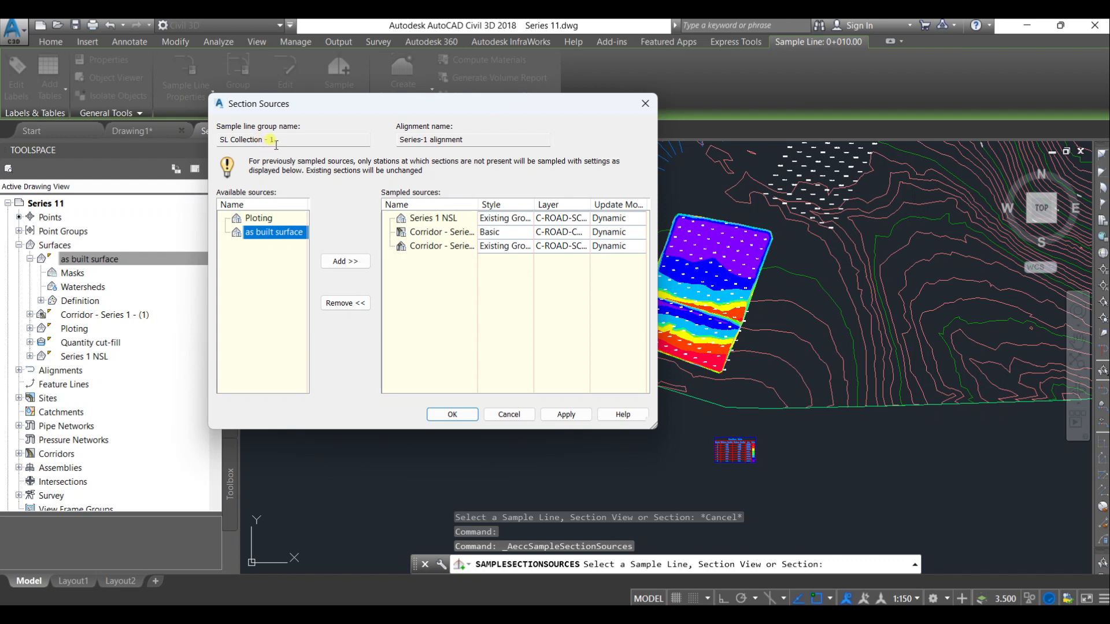
pyautogui.click(353, 270)
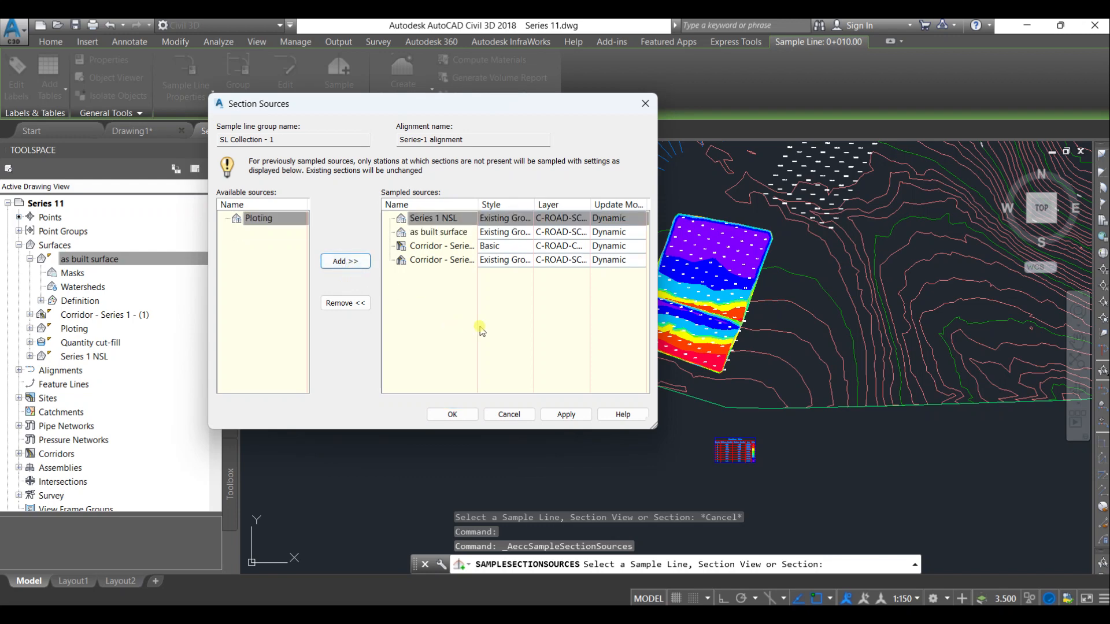
pyautogui.click(453, 415)
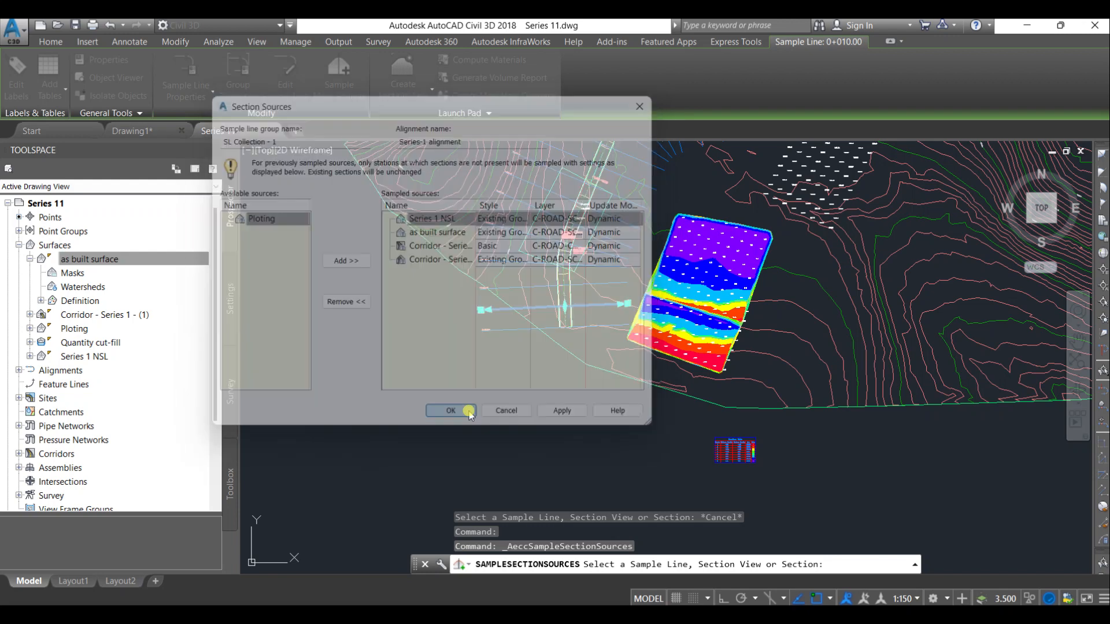
pyautogui.rightClick(495, 410)
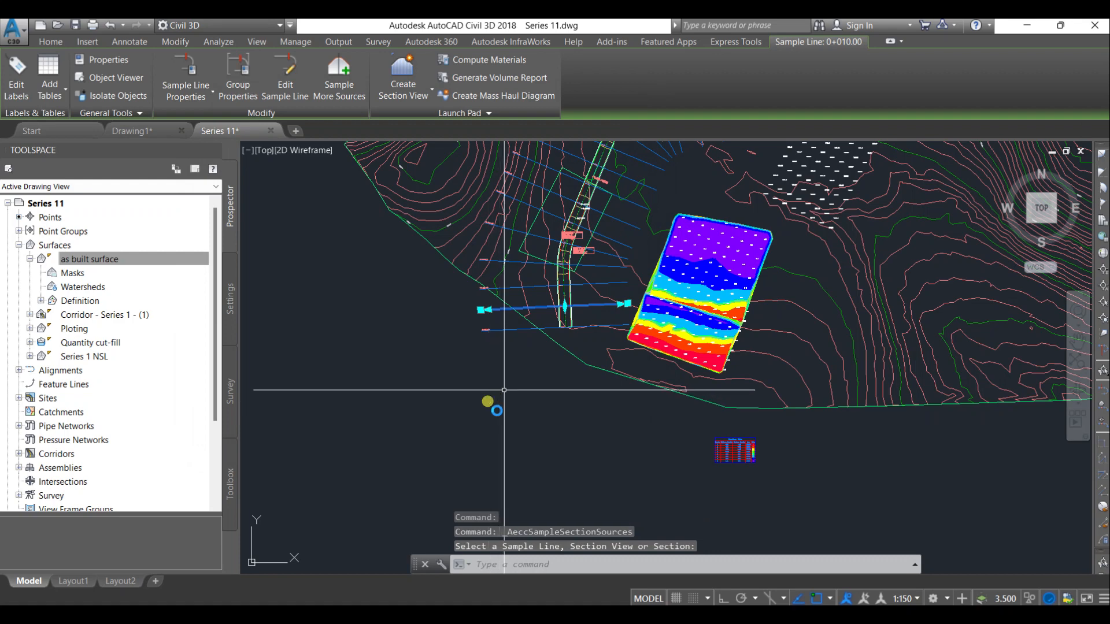
# Step: Examine the sample lines crossing the as built area and the corresponding cross section views
pyautogui.scroll(6, 477, 376)
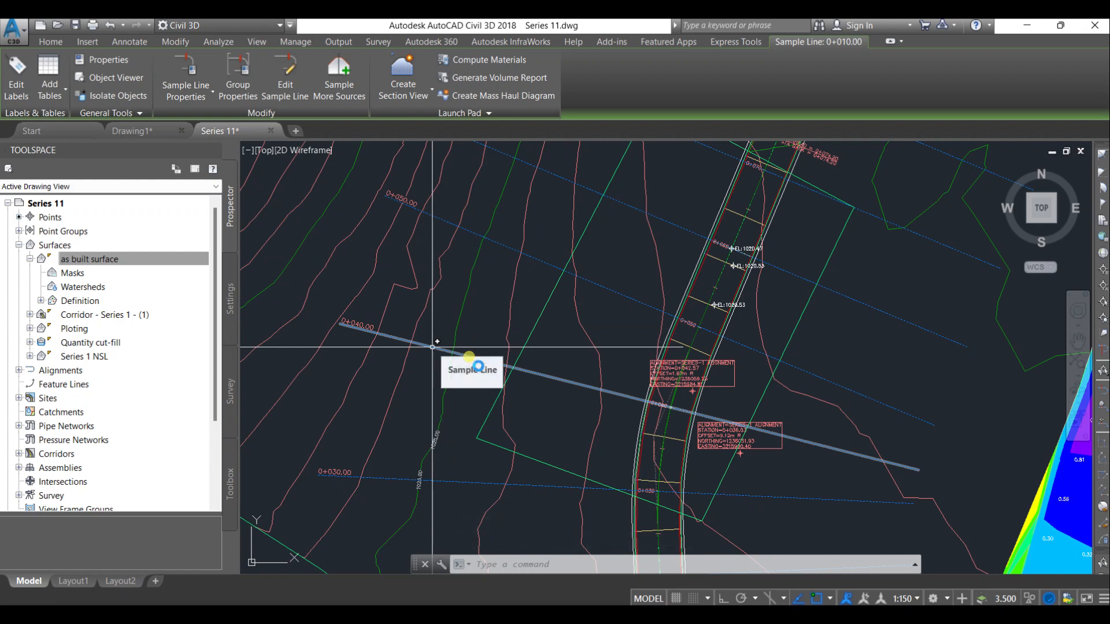
pyautogui.moveTo(436, 278); pyautogui.dragTo(387, 420, button='middle')
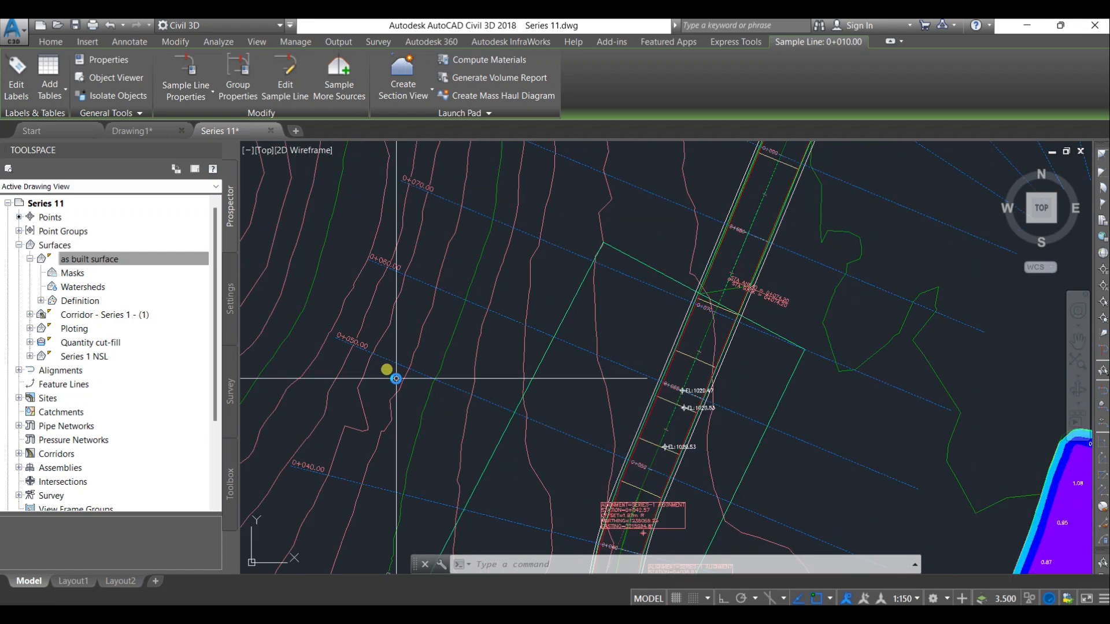
pyautogui.moveTo(423, 226); pyautogui.dragTo(410, 307, button='middle')
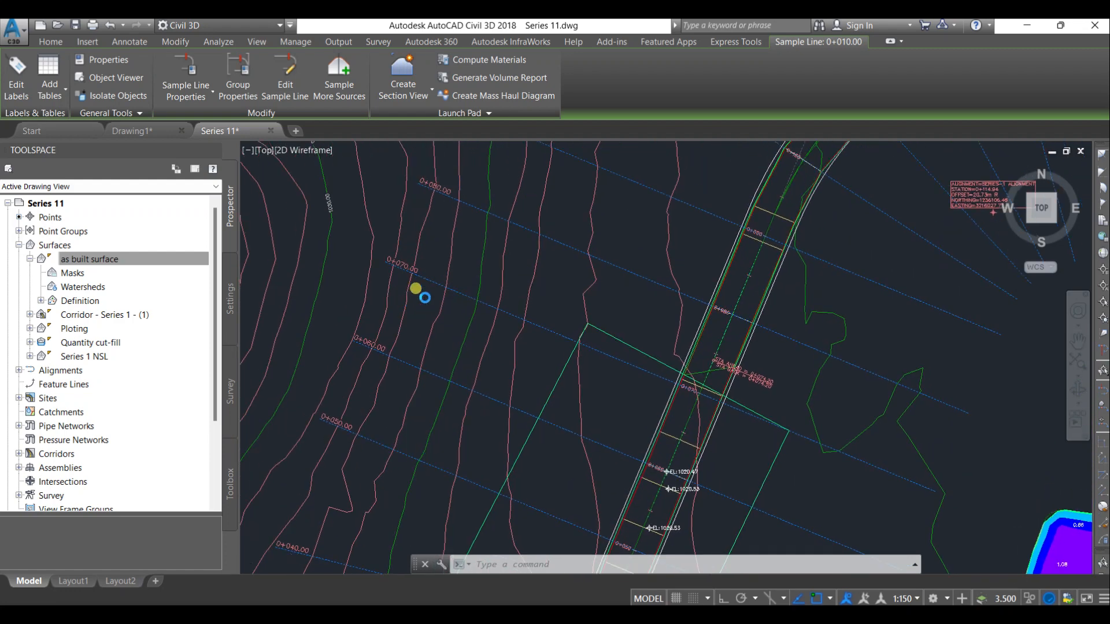
pyautogui.scroll(-2, 421, 295)
pyautogui.scroll(-6, 430, 335)
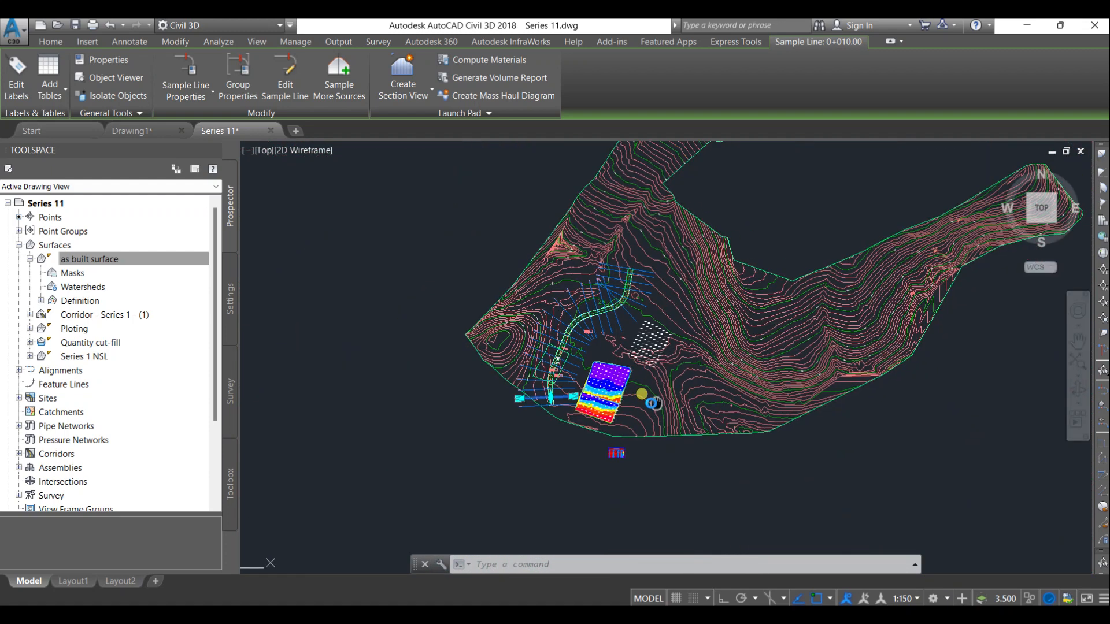
pyautogui.moveTo(648, 455); pyautogui.dragTo(462, 376, button='middle')
pyautogui.moveTo(732, 394); pyautogui.dragTo(216, 438, button='middle')
pyautogui.moveTo(685, 313); pyautogui.dragTo(687, 185, button='middle')
pyautogui.scroll(3, 680, 247)
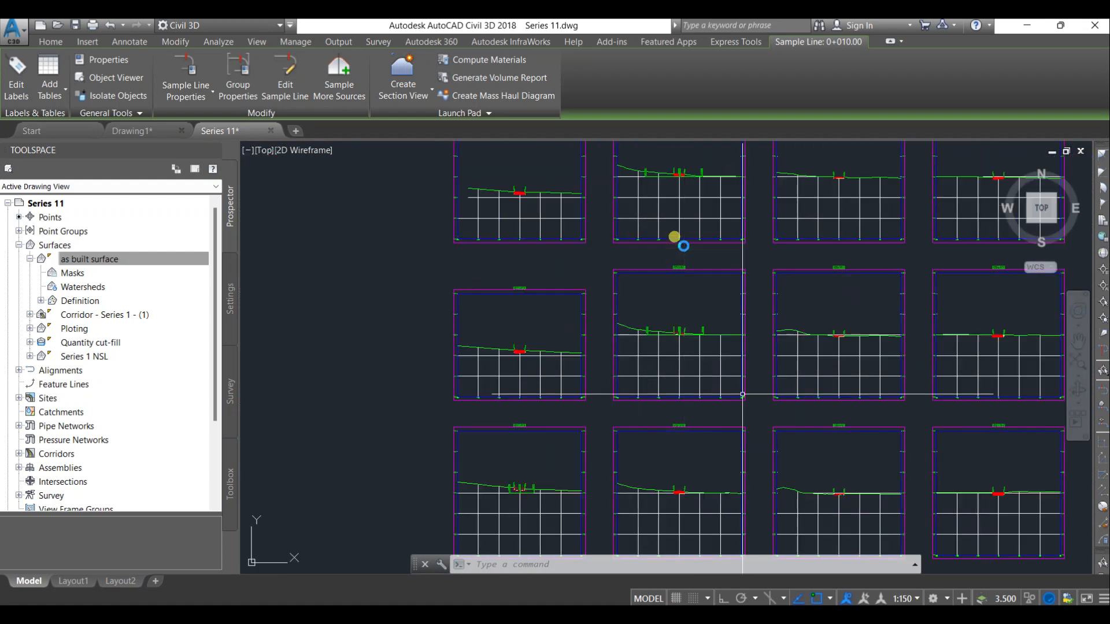
# Step: Change the annotation scale used for the labels of the section views
pyautogui.click(907, 599)
pyautogui.click(902, 370)
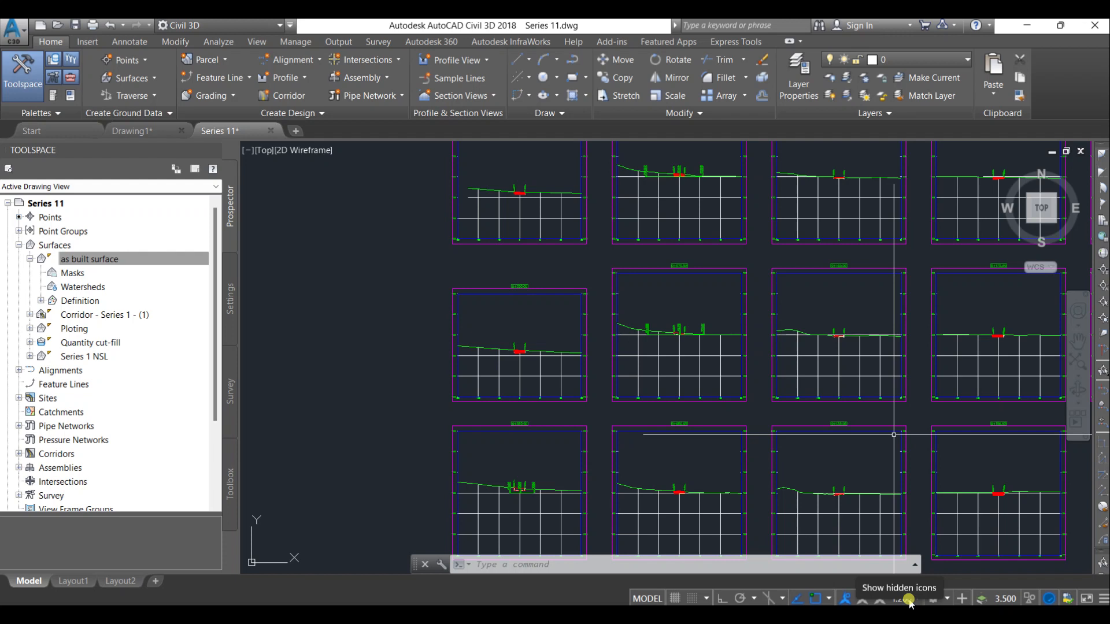
# Step: Set the annotation scale of the section view labels to 1:500
pyautogui.click(909, 600)
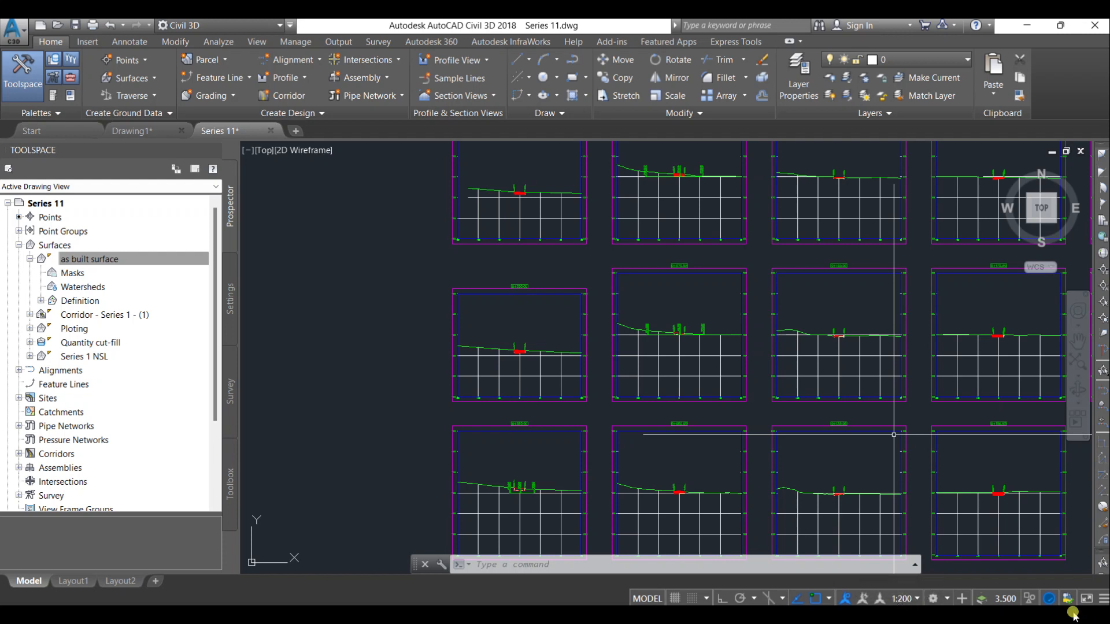
pyautogui.click(909, 599)
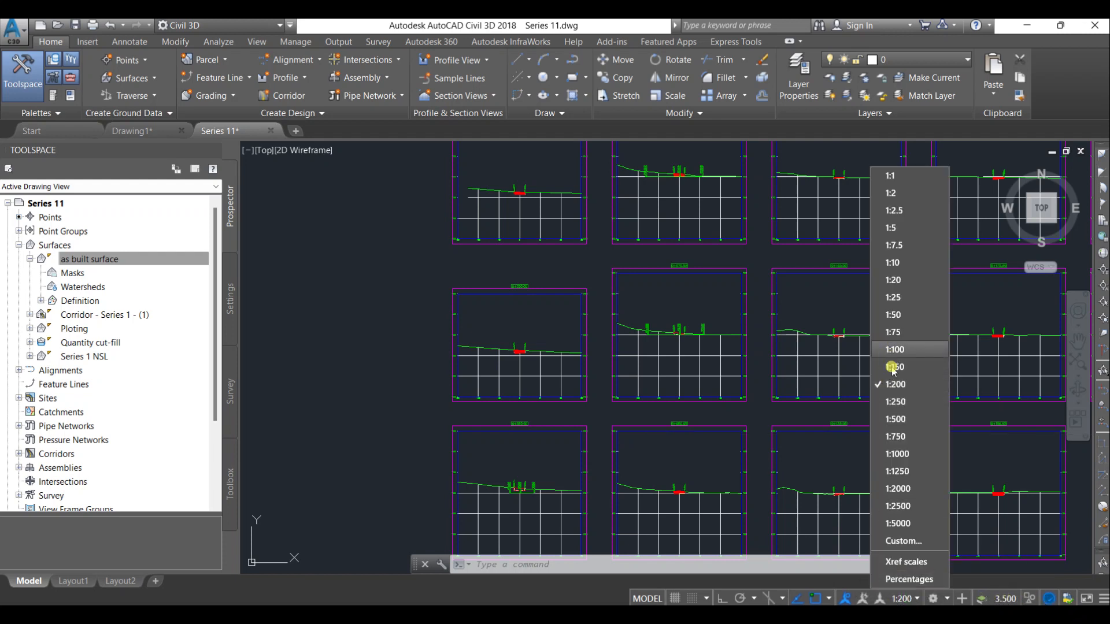
pyautogui.click(895, 420)
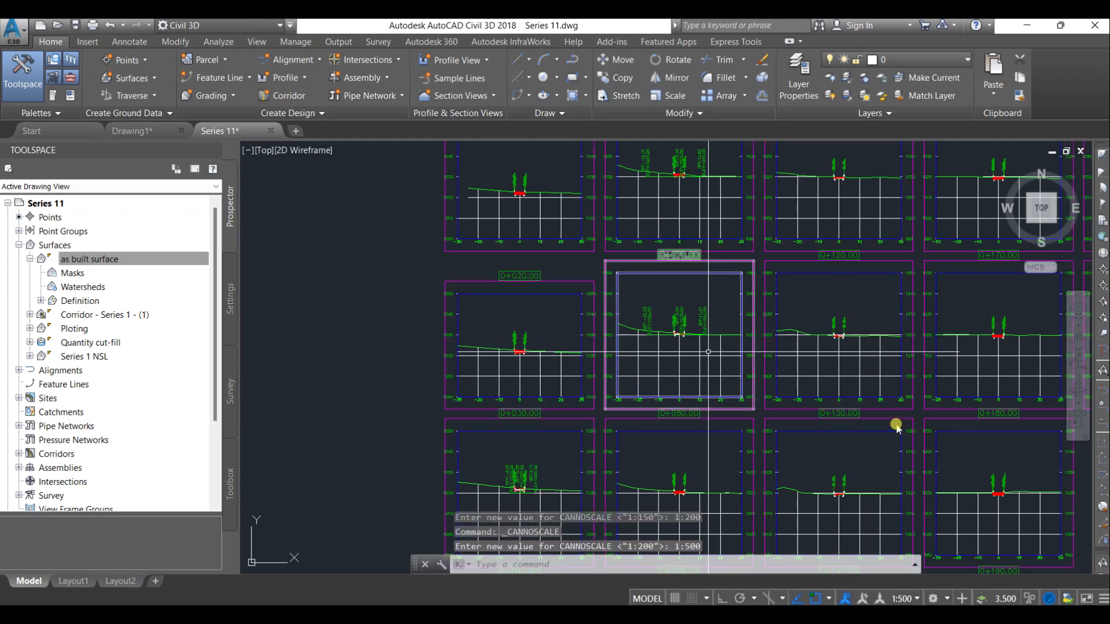
# Step: Examine the rescaled section views, focusing on the as built surface labels in the 0+050.00 section
pyautogui.scroll(-4, 557, 310)
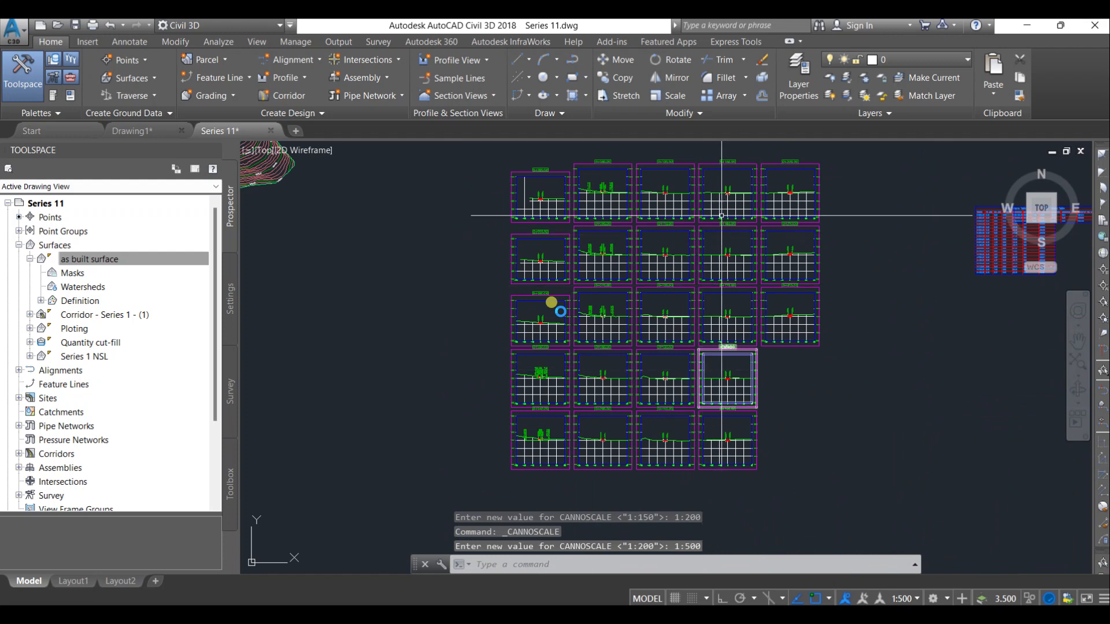
pyautogui.scroll(4, 711, 173)
pyautogui.moveTo(700, 315); pyautogui.dragTo(703, 442, button='middle')
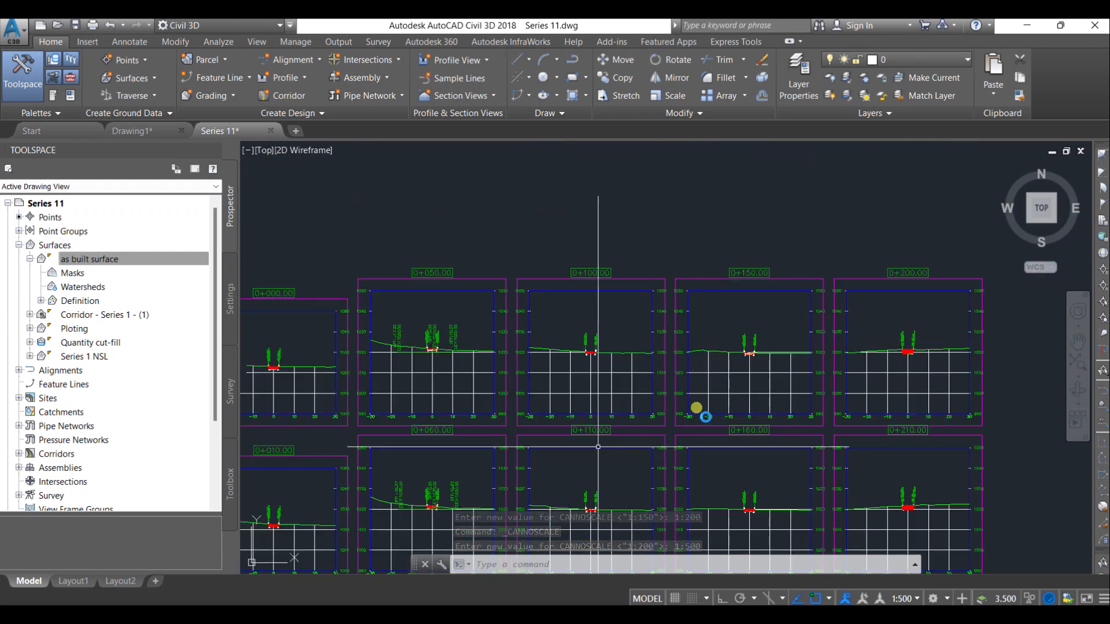
pyautogui.moveTo(597, 446); pyautogui.dragTo(853, 344, button='middle')
pyautogui.scroll(1, 664, 234)
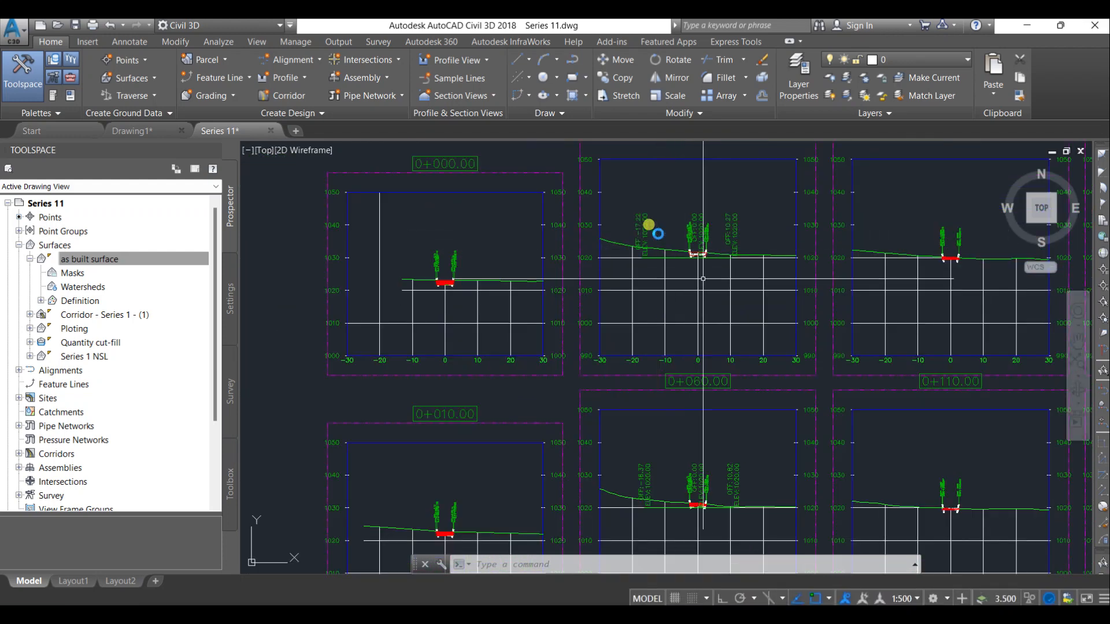
pyautogui.scroll(2, 701, 278)
pyautogui.moveTo(705, 285); pyautogui.dragTo(708, 353, button='middle')
pyautogui.moveTo(707, 352)
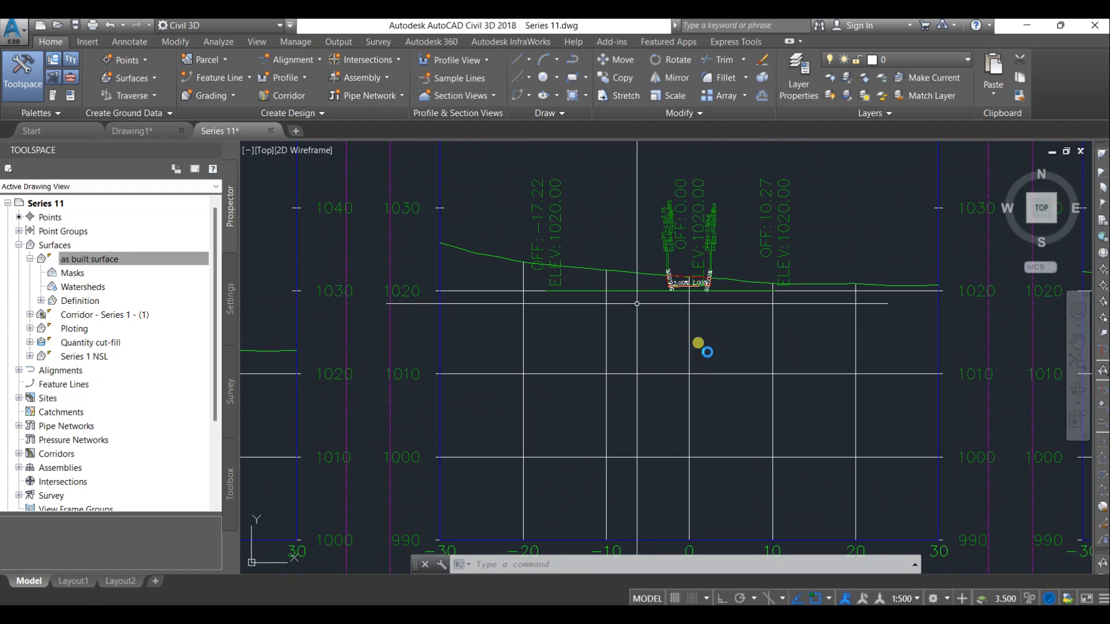
pyautogui.scroll(-3, 668, 411)
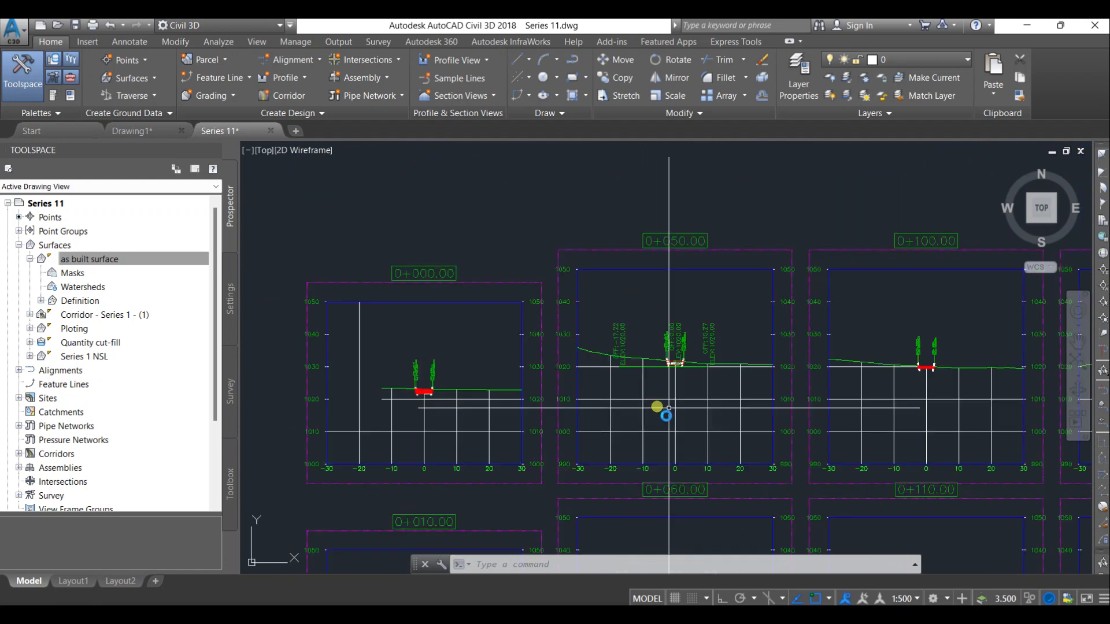
# Step: In the view group properties of the 0+050.00 section view, pick Finished Ground as the as built surface's section style
pyautogui.click(728, 250)
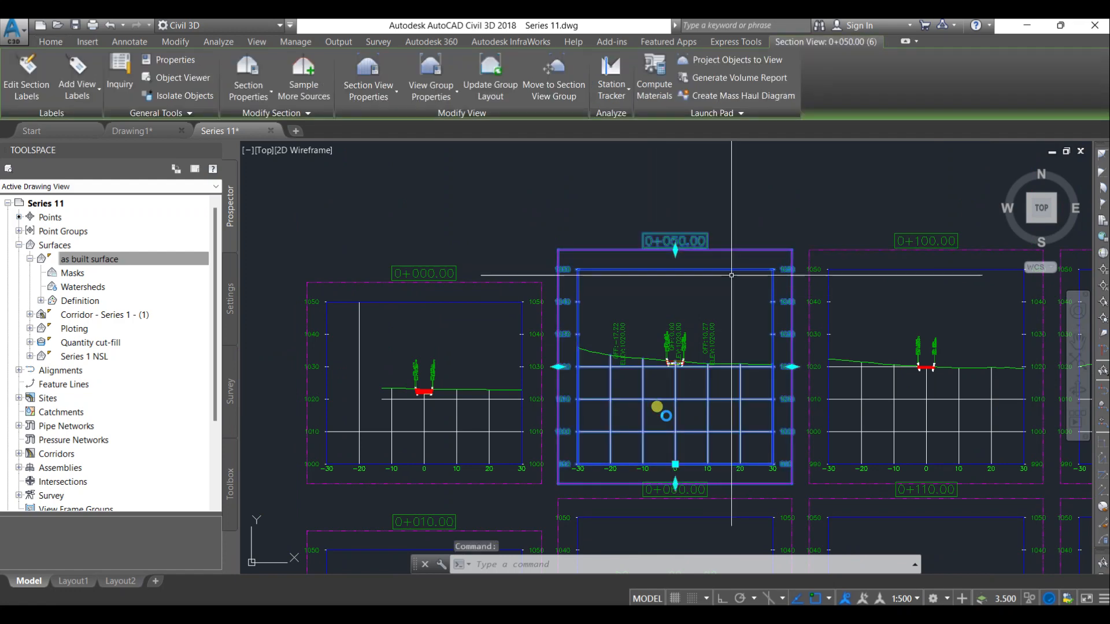
pyautogui.click(425, 65)
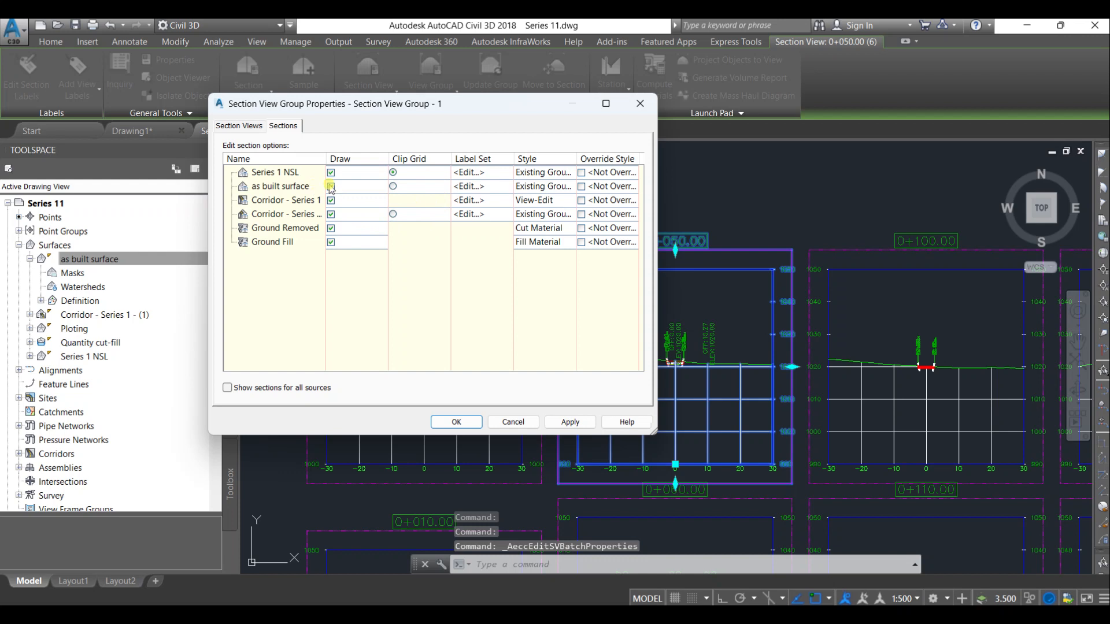
pyautogui.click(541, 186)
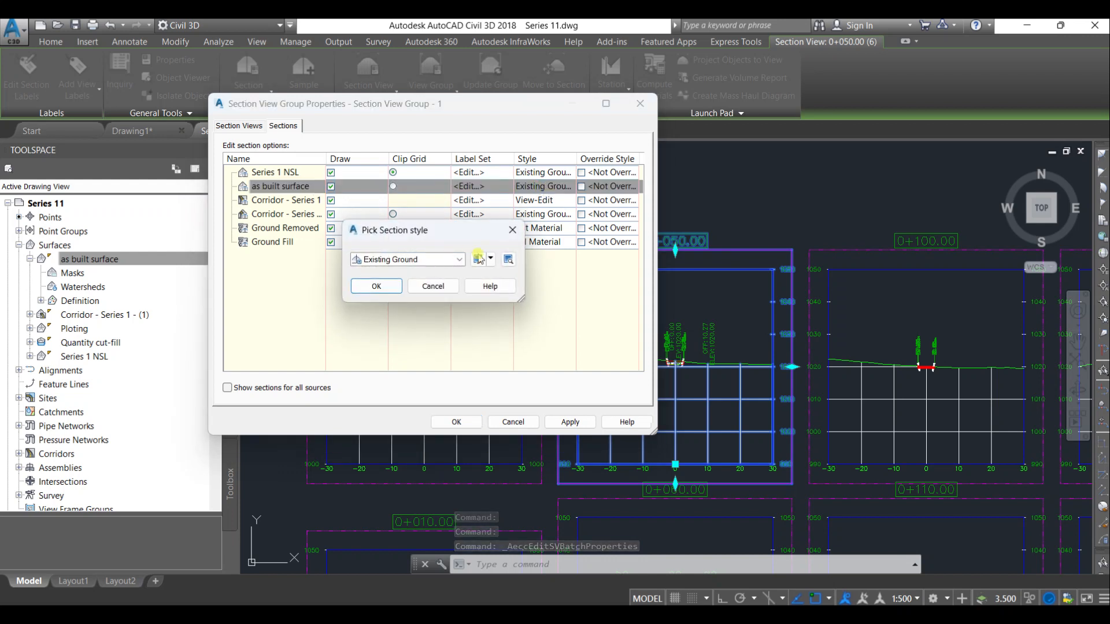
pyautogui.click(459, 260)
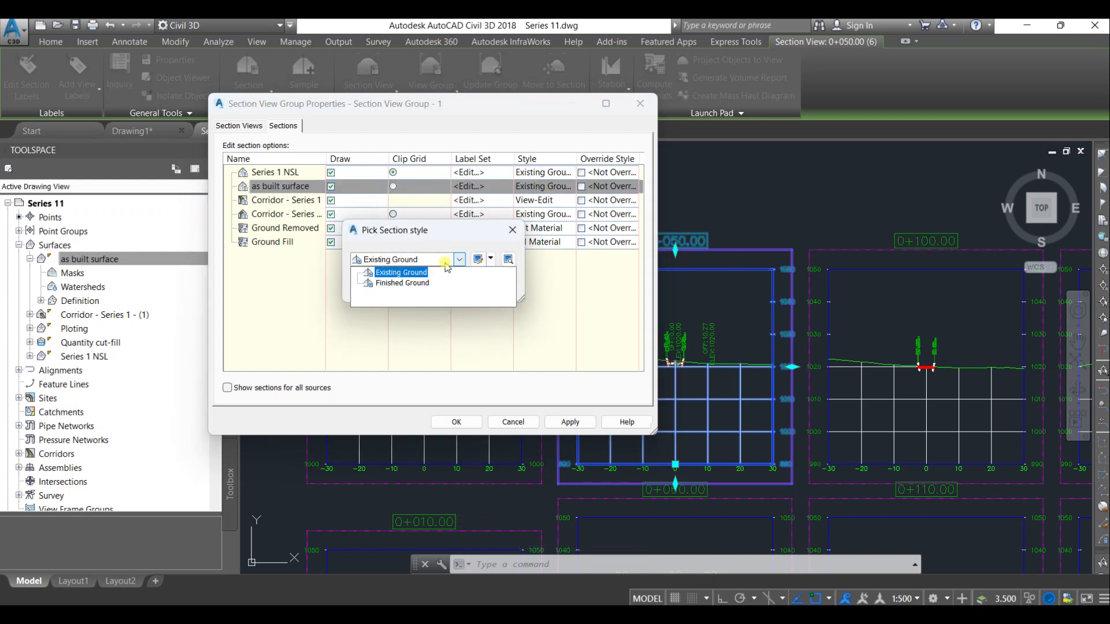
pyautogui.click(418, 286)
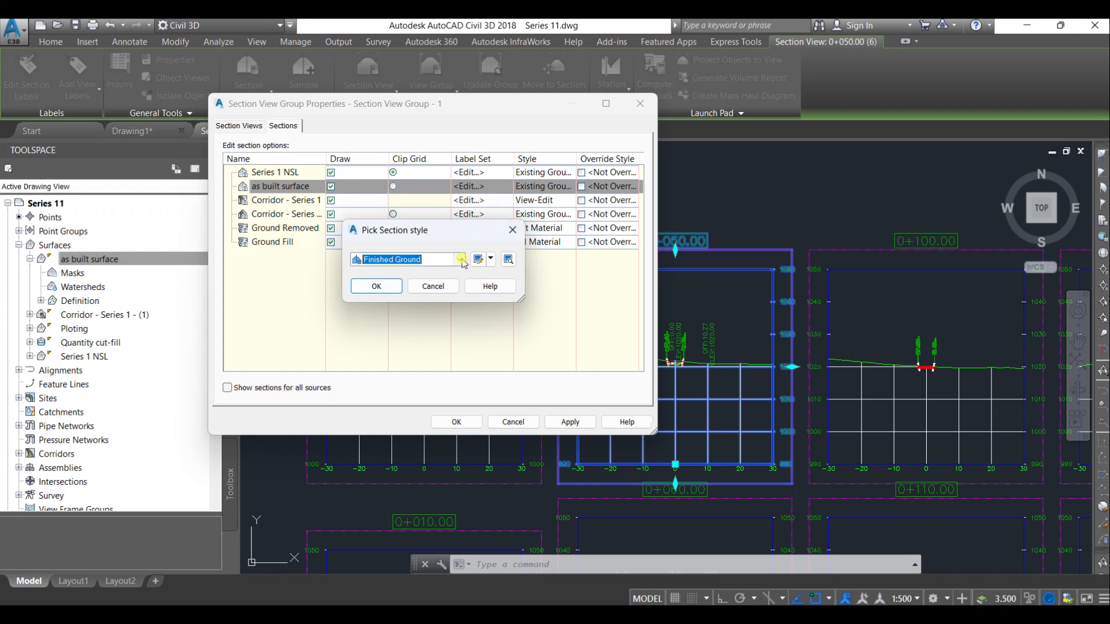
# Step: Copy the Finished Ground section style and name the copy "as built"
pyautogui.click(492, 260)
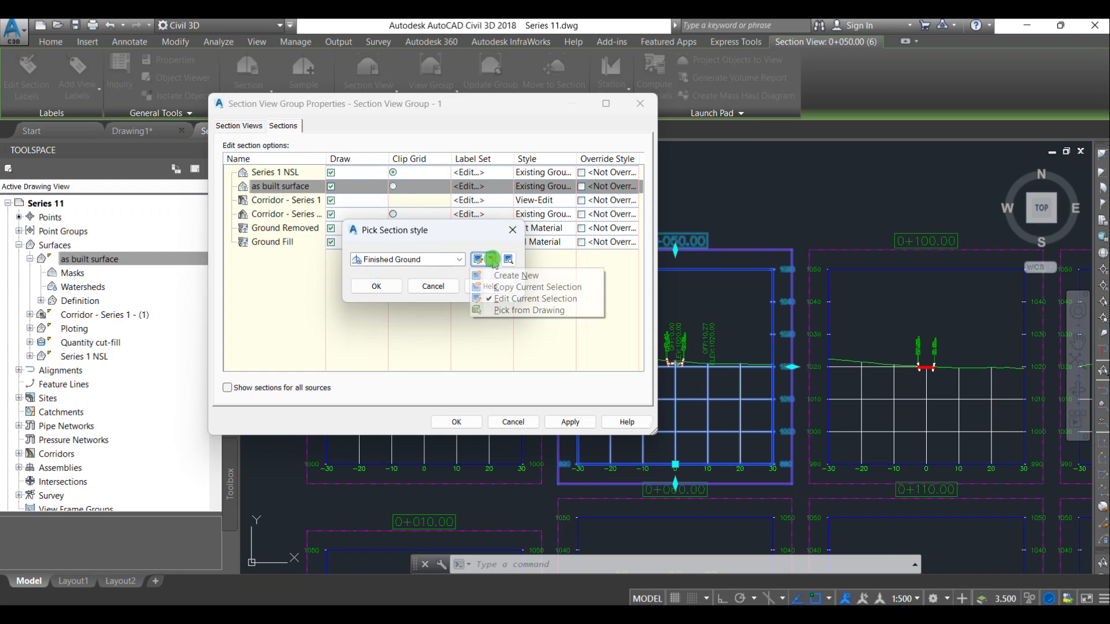
pyautogui.click(509, 288)
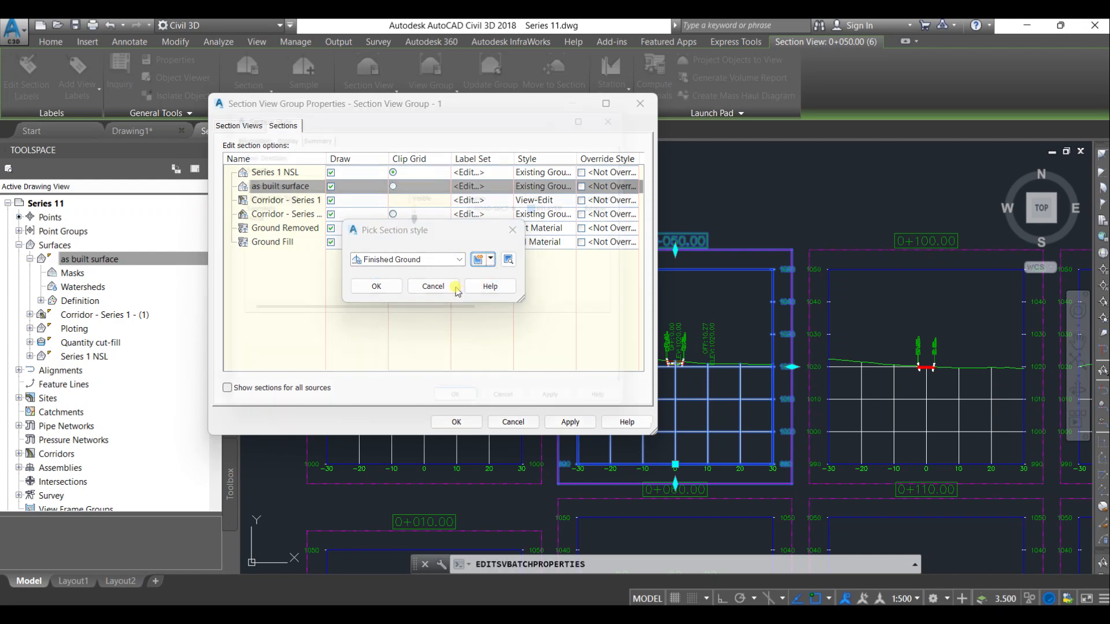
pyautogui.click(234, 125)
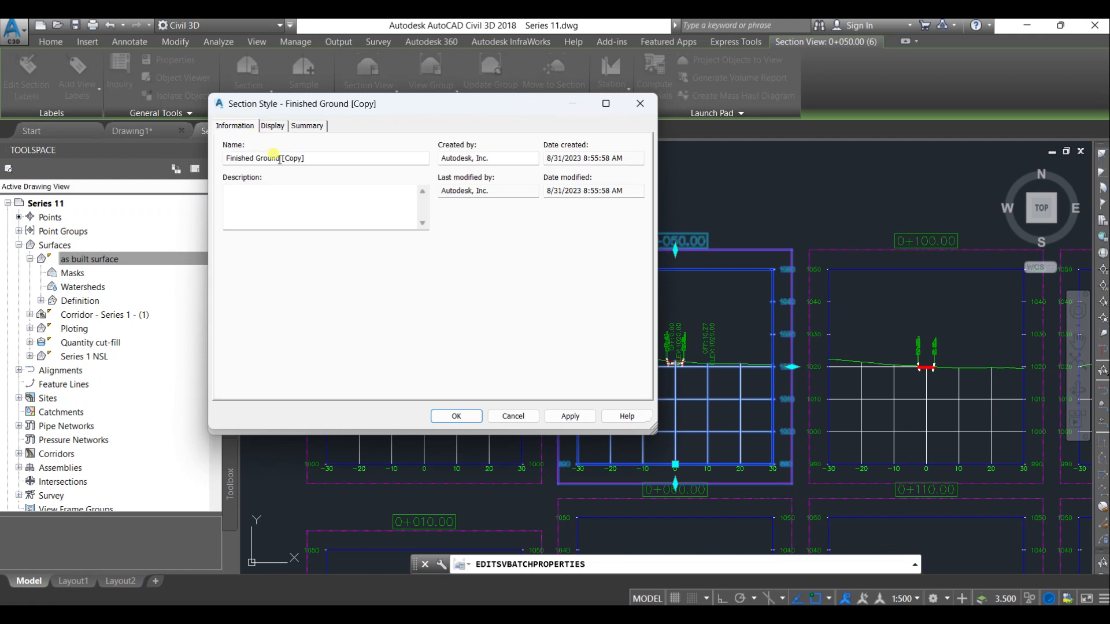
pyautogui.moveTo(331, 160); pyautogui.dragTo(127, 161)
pyautogui.write('as')
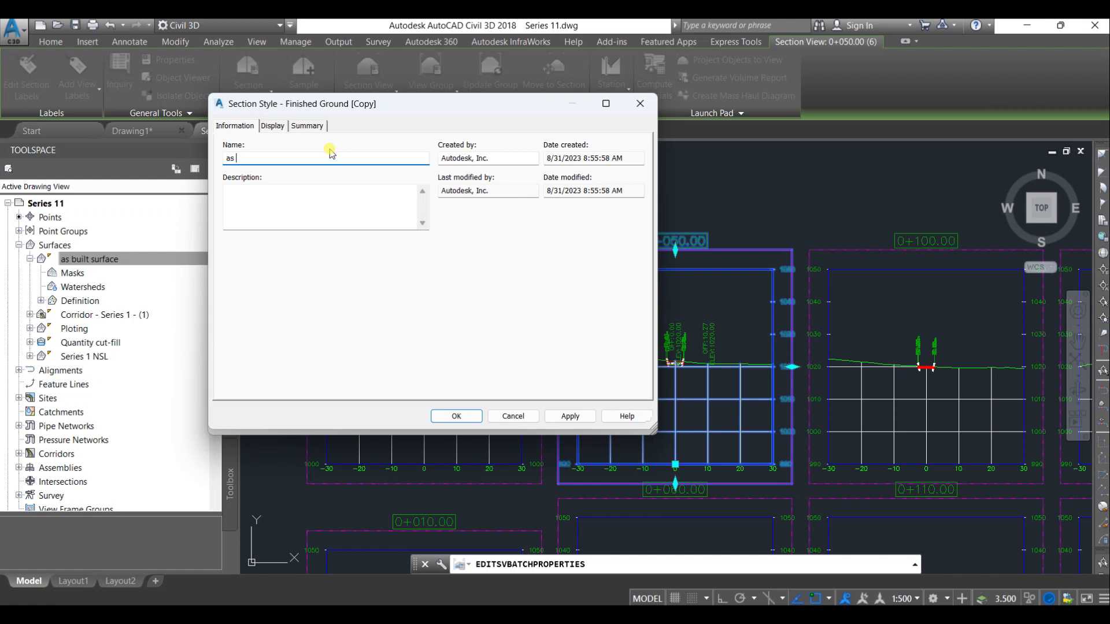
pyautogui.write('built')
# Step: Set the as built style's Segments color to cyan and apply the style to the as built surface in Section View Group - 1
pyautogui.click(273, 126)
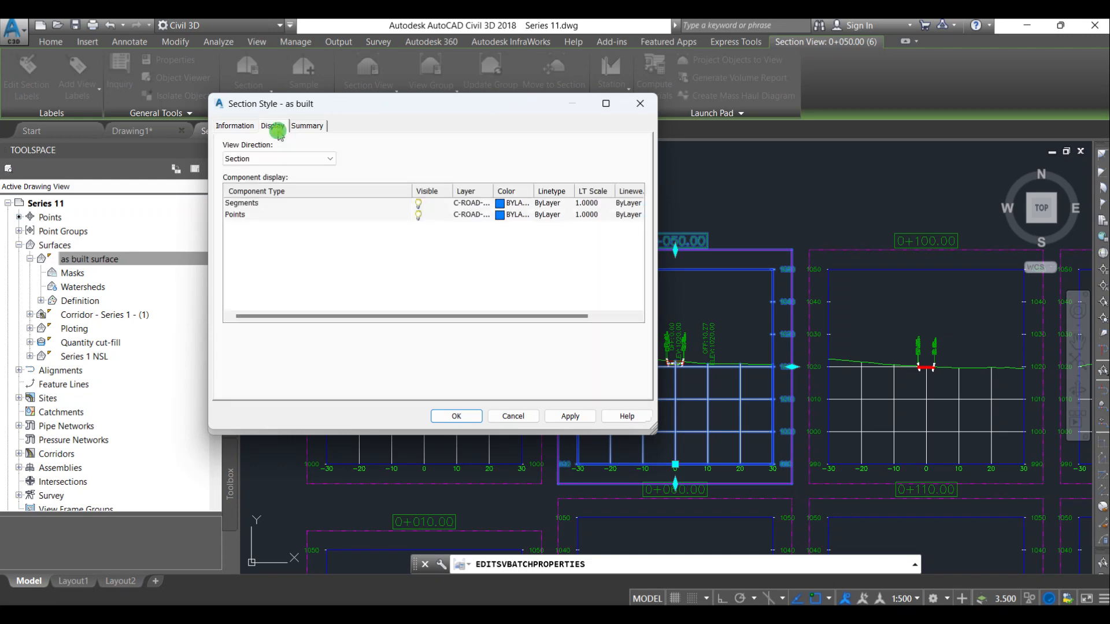
pyautogui.click(500, 204)
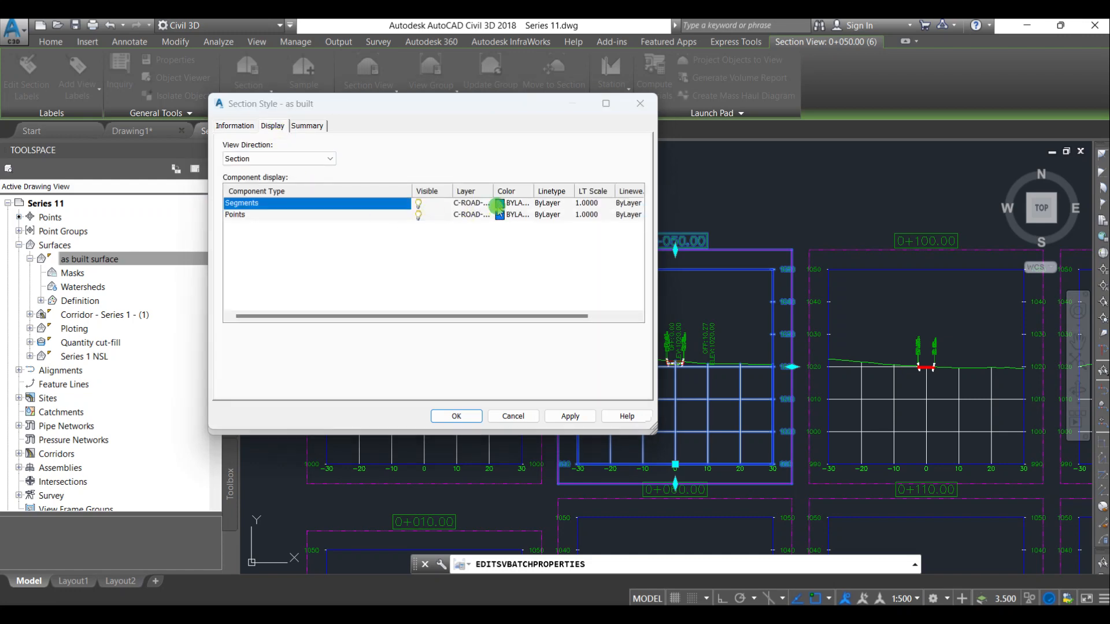
pyautogui.click(392, 293)
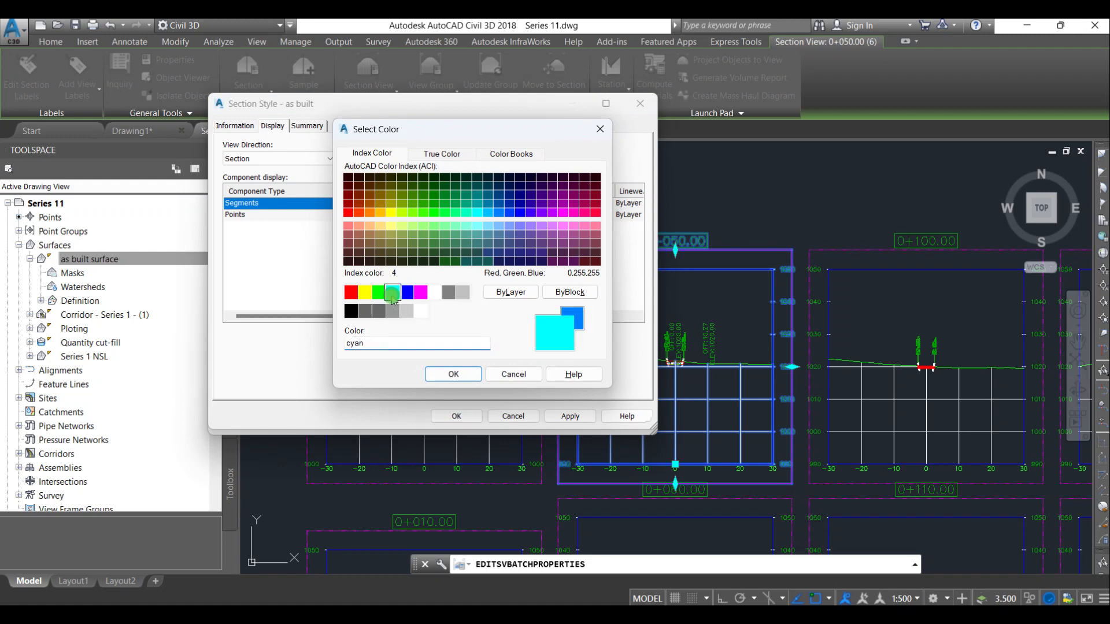
pyautogui.click(453, 374)
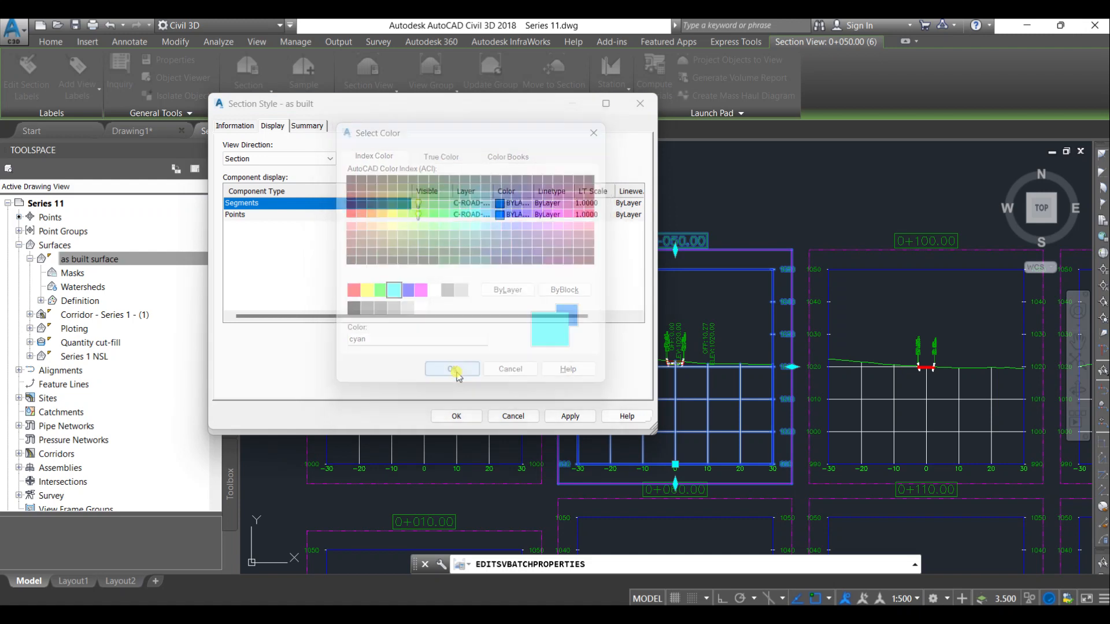
pyautogui.click(456, 416)
pyautogui.click(376, 286)
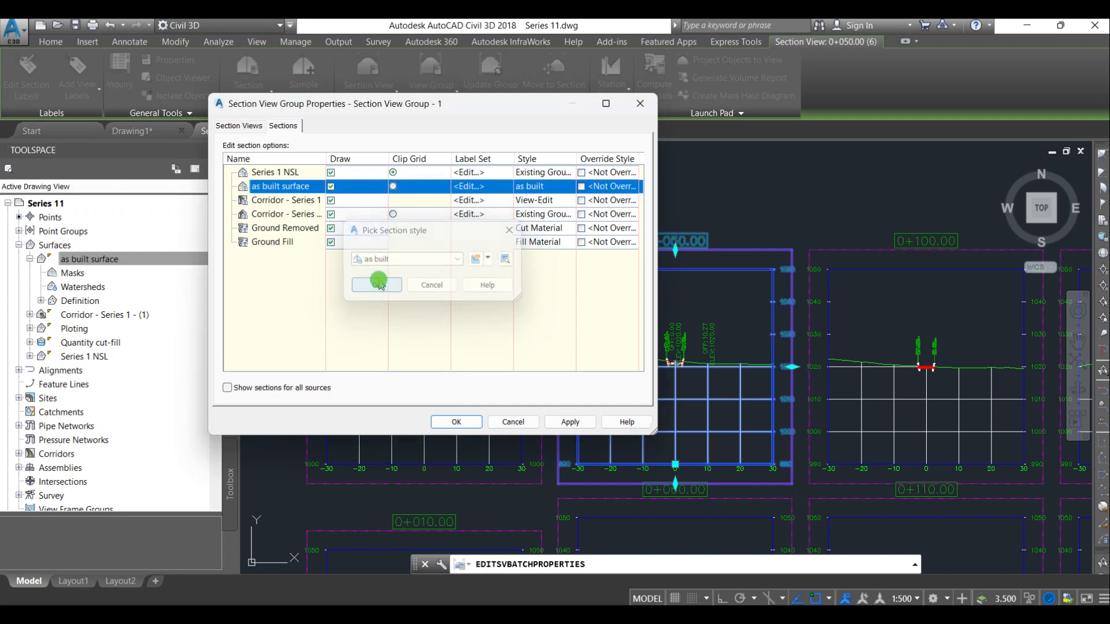
pyautogui.click(470, 422)
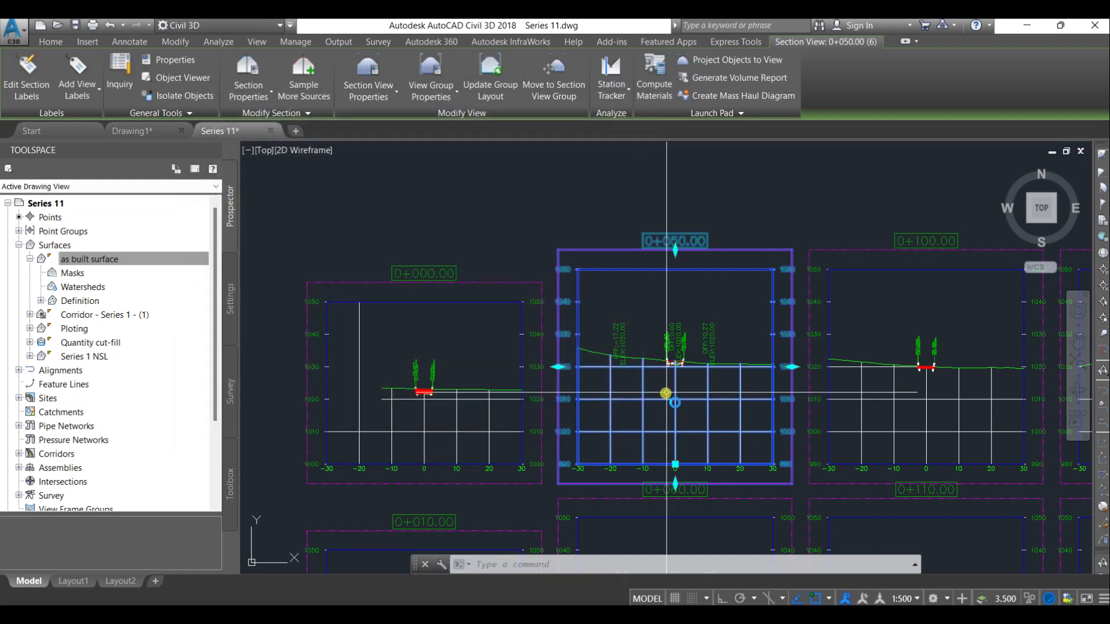
pyautogui.press('Escape')
# Step: Examine the as built surface line against the corridor section in the 0+050.00 section view, selecting the line
pyautogui.scroll(6, 665, 388)
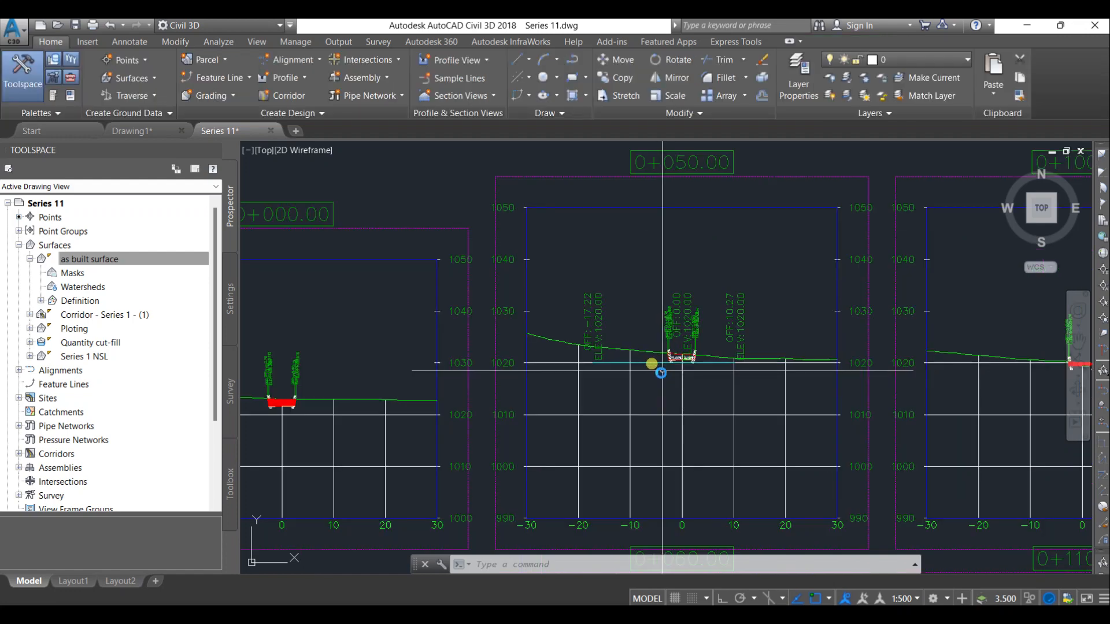
pyautogui.click(662, 370)
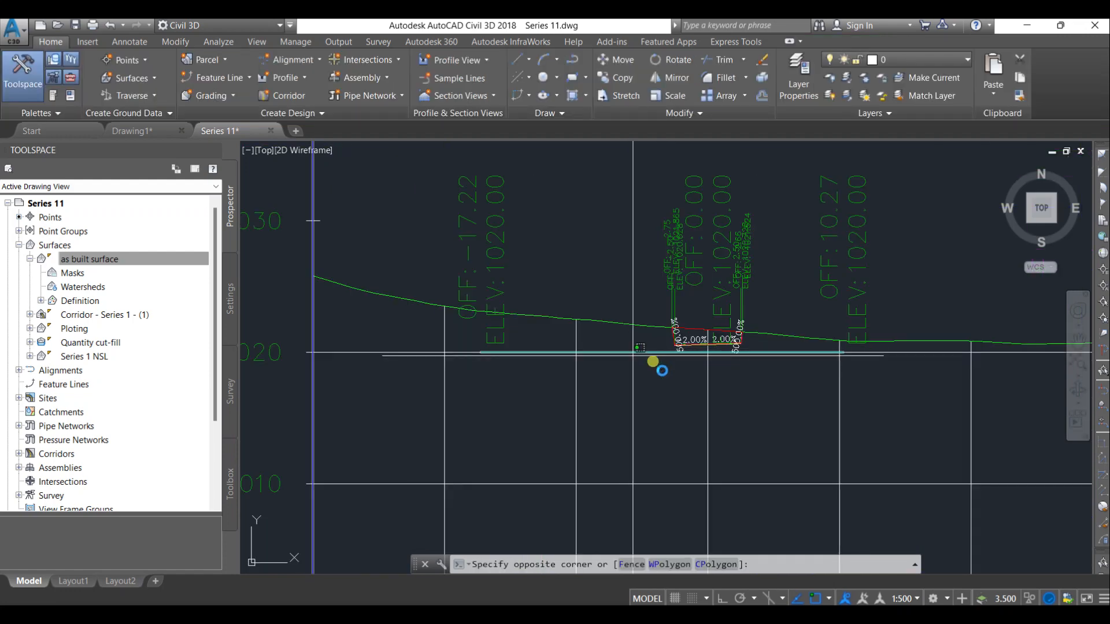
pyautogui.click(662, 370)
pyautogui.scroll(-3, 636, 382)
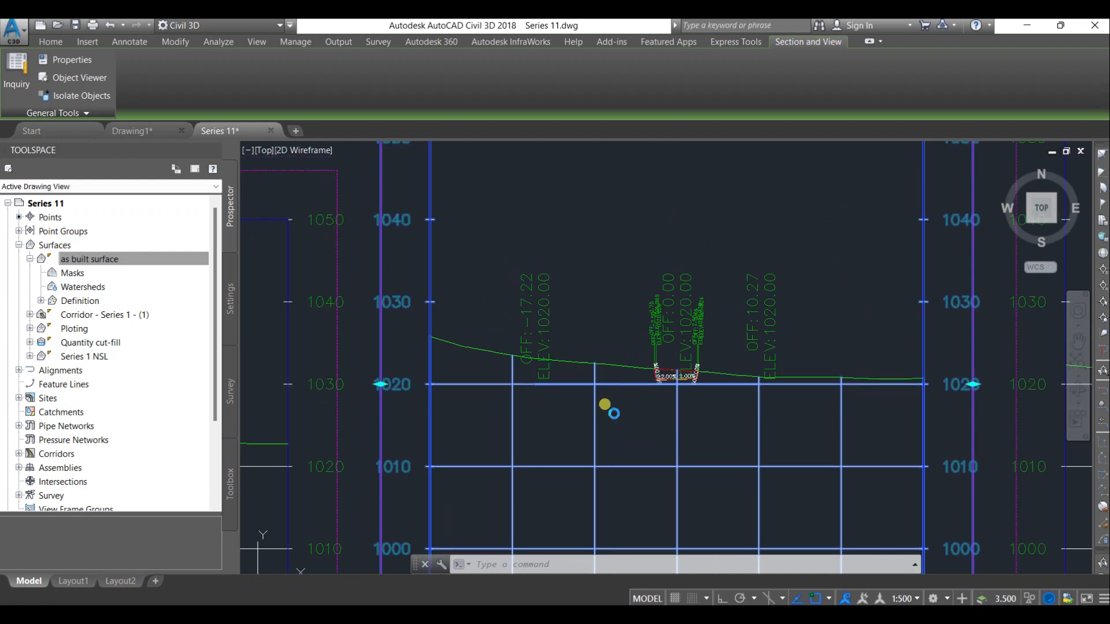
pyautogui.press('Escape')
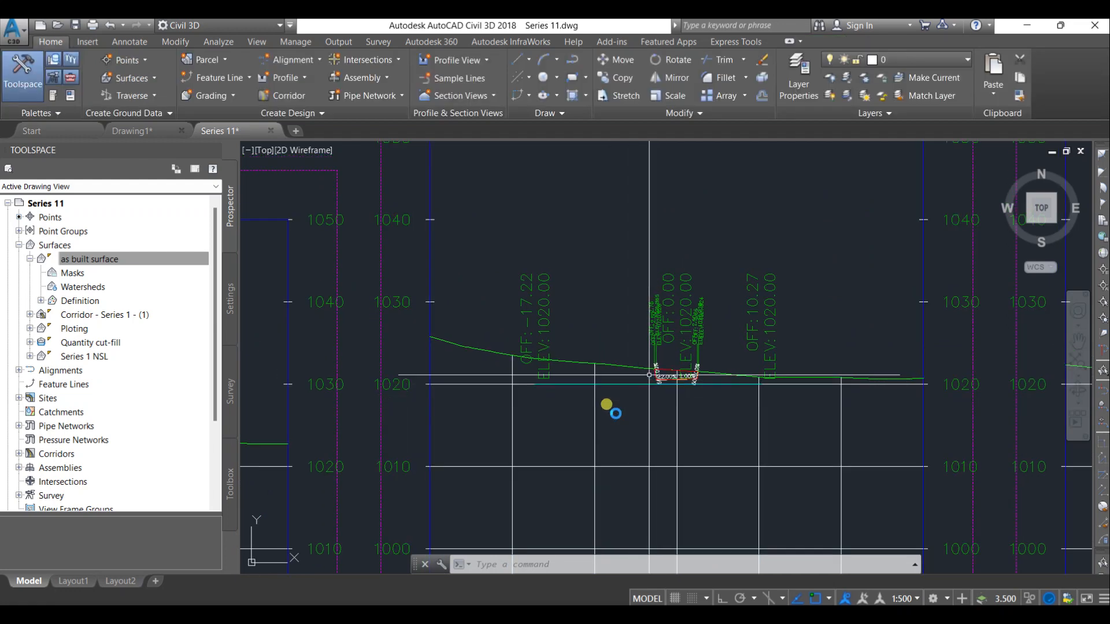
pyautogui.click(607, 404)
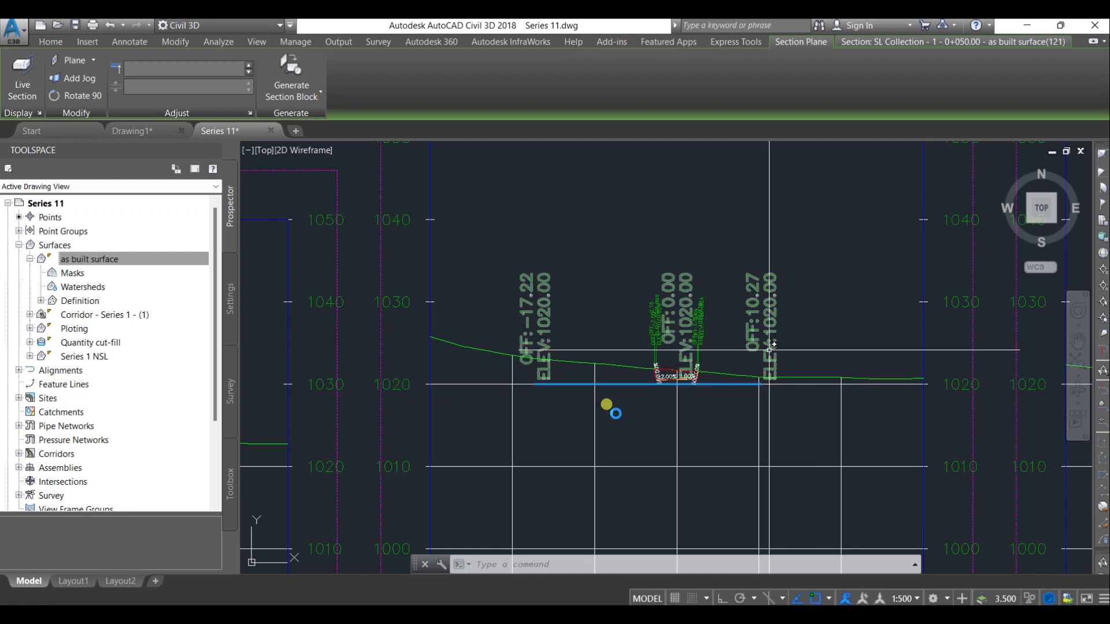
pyautogui.scroll(2, 671, 405)
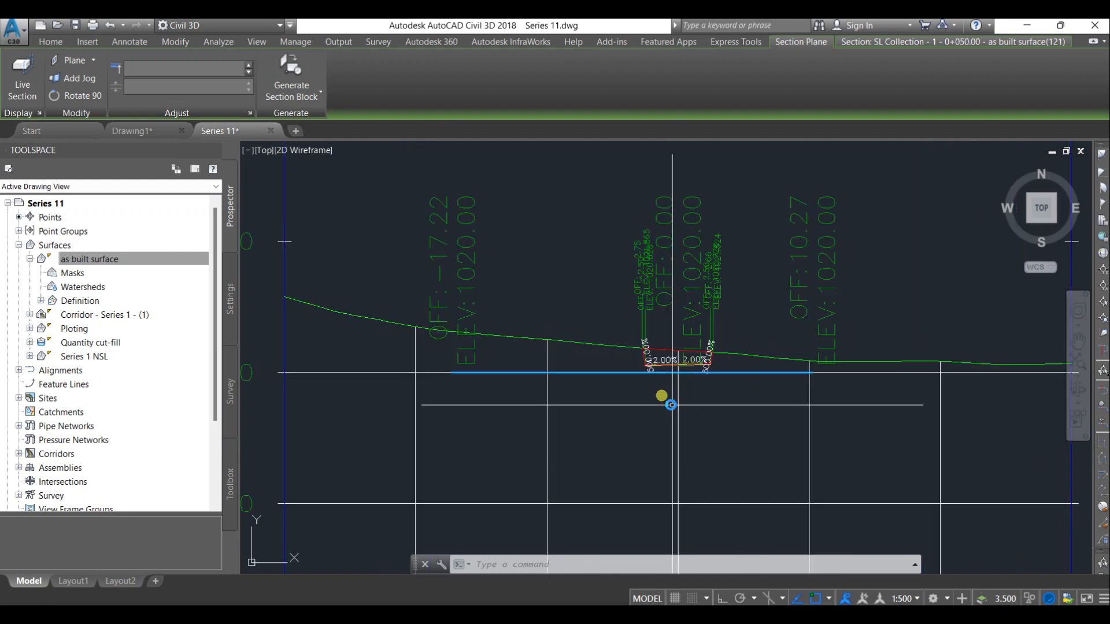
pyautogui.scroll(4, 639, 348)
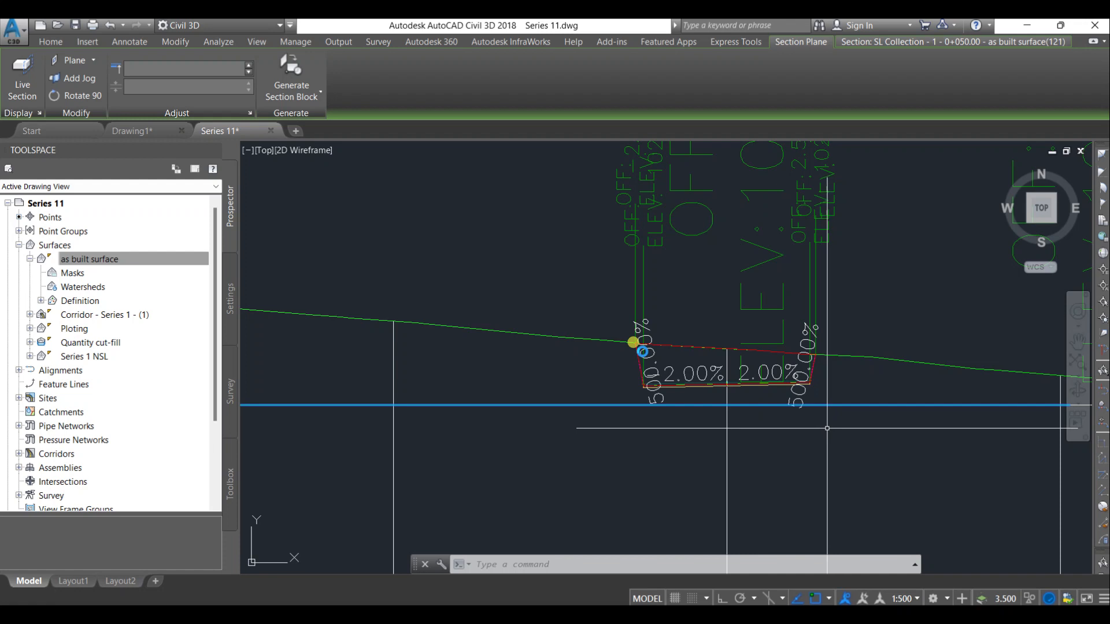
pyautogui.moveTo(830, 428)
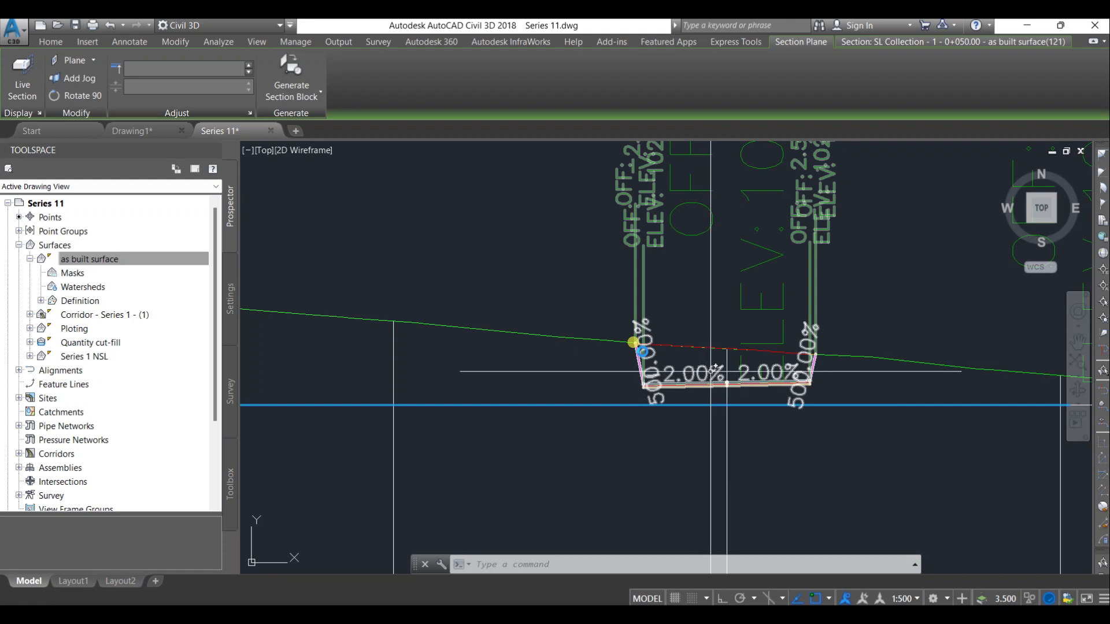
pyautogui.scroll(2, 727, 371)
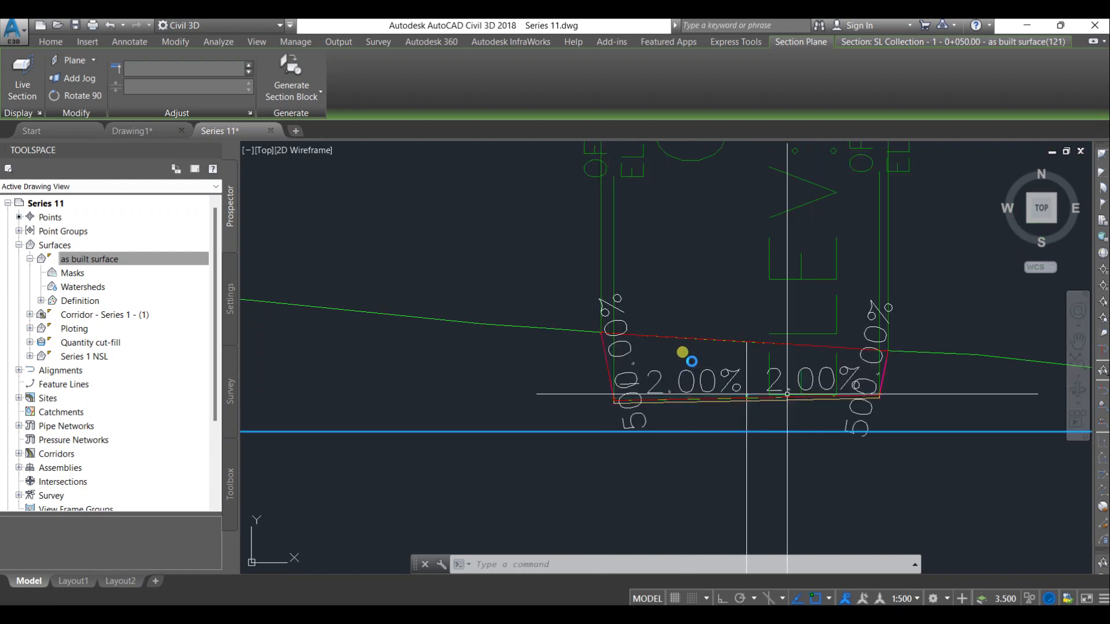